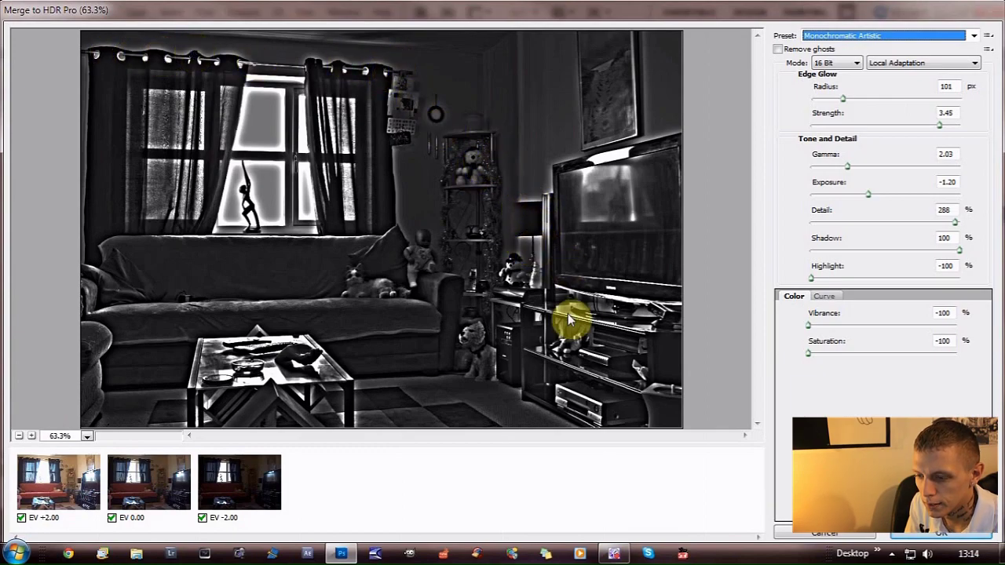
# Preview the Monochromatic High Contrast, Monochromatic Low Contrast and Monochromatic presets, ending on More Saturated
pyautogui.click(974, 37)
pyautogui.click(908, 96)
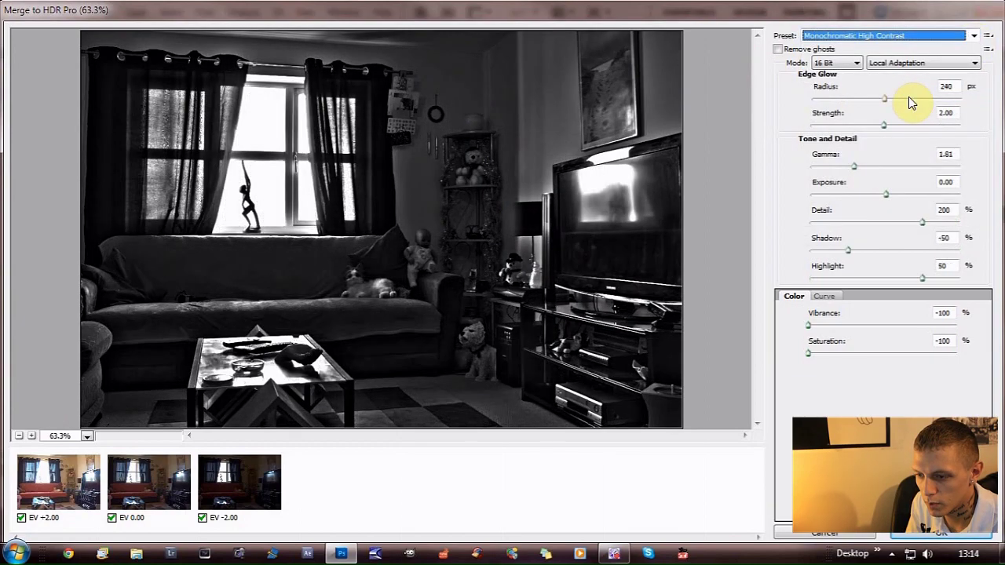
pyautogui.click(973, 37)
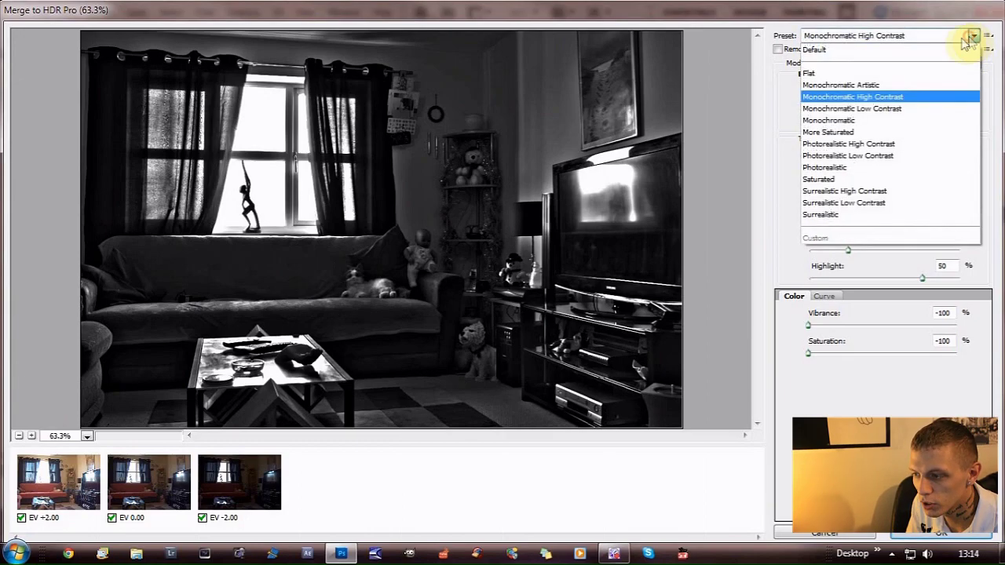
pyautogui.click(908, 108)
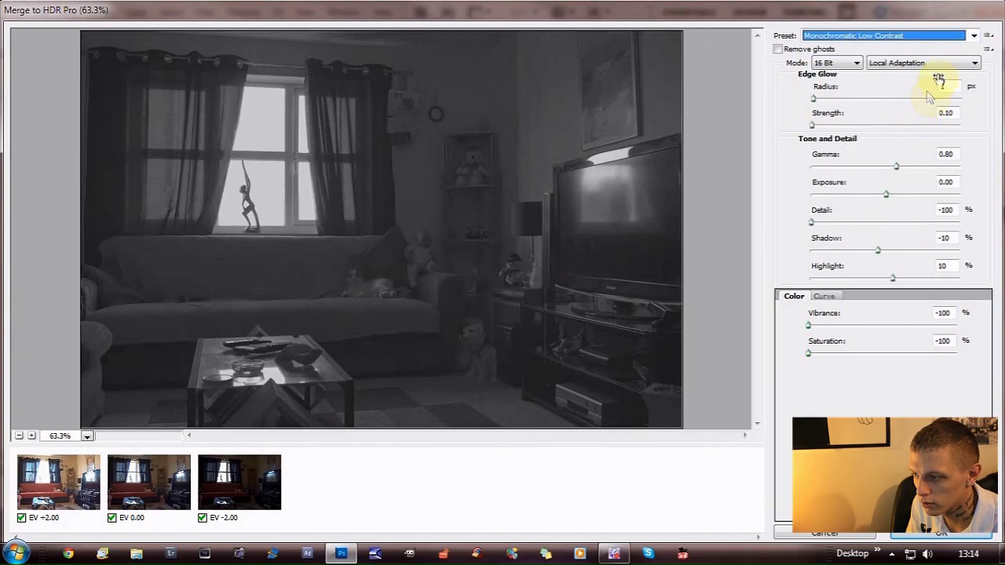
pyautogui.click(974, 35)
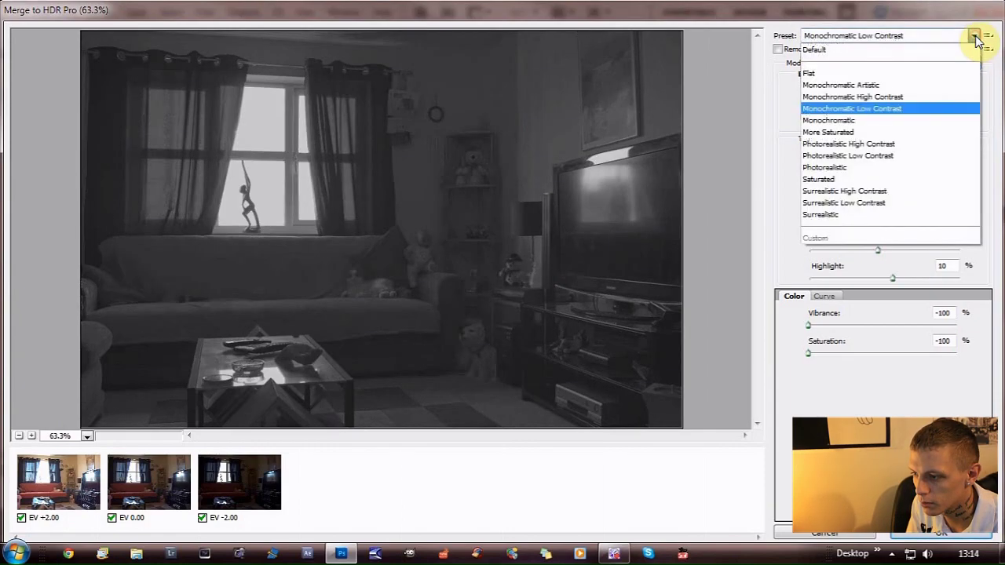
pyautogui.click(893, 121)
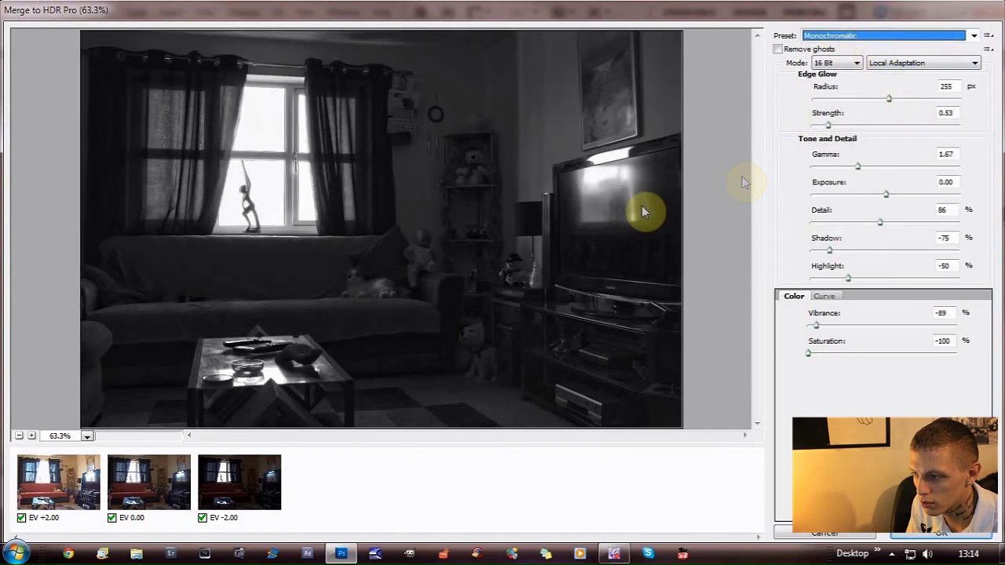
pyautogui.click(974, 36)
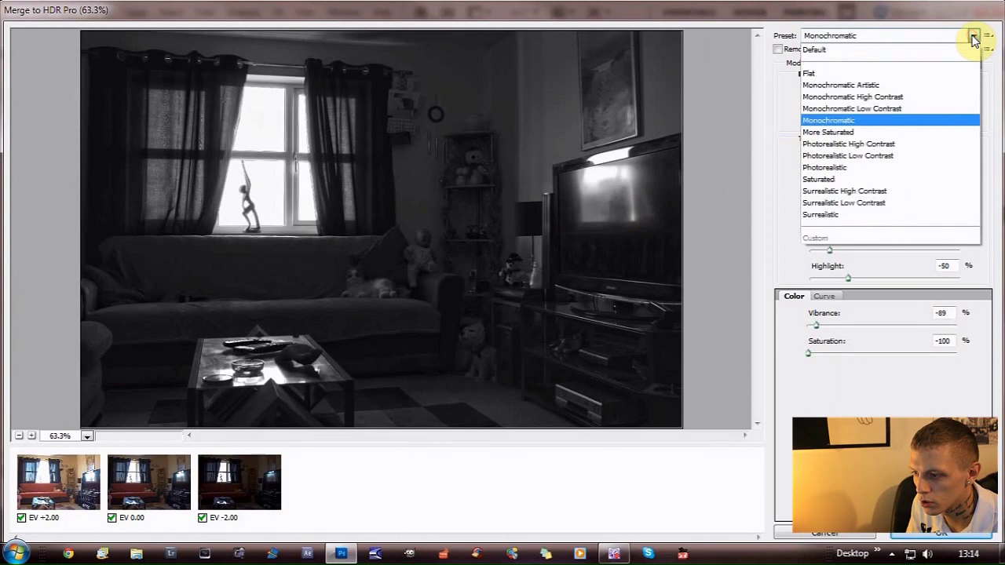
pyautogui.click(886, 134)
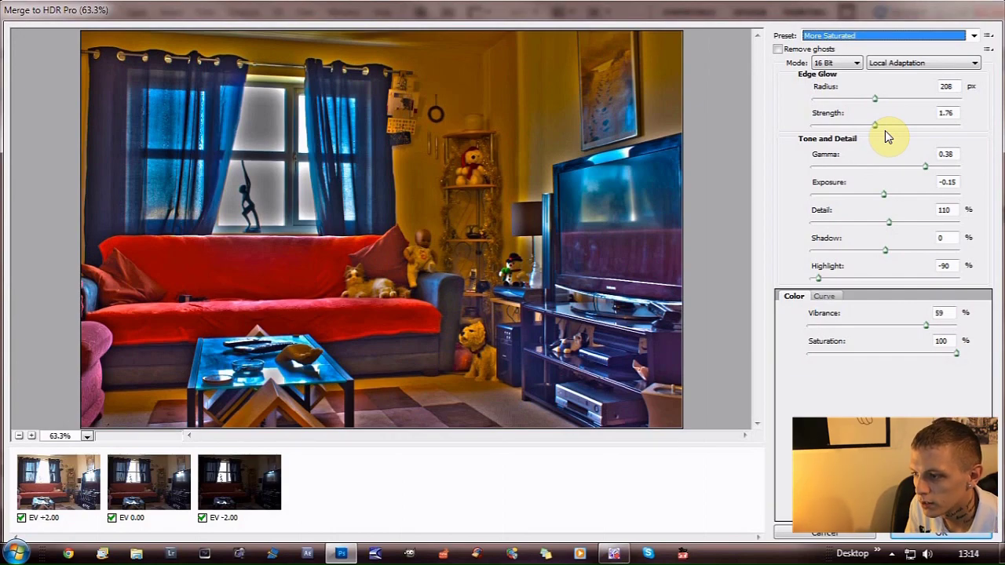
# Cycle through the Photorealistic High Contrast, Photorealistic Low Contrast, Photorealistic and Saturated presets, settling on Surrealistic High Contrast
pyautogui.click(974, 36)
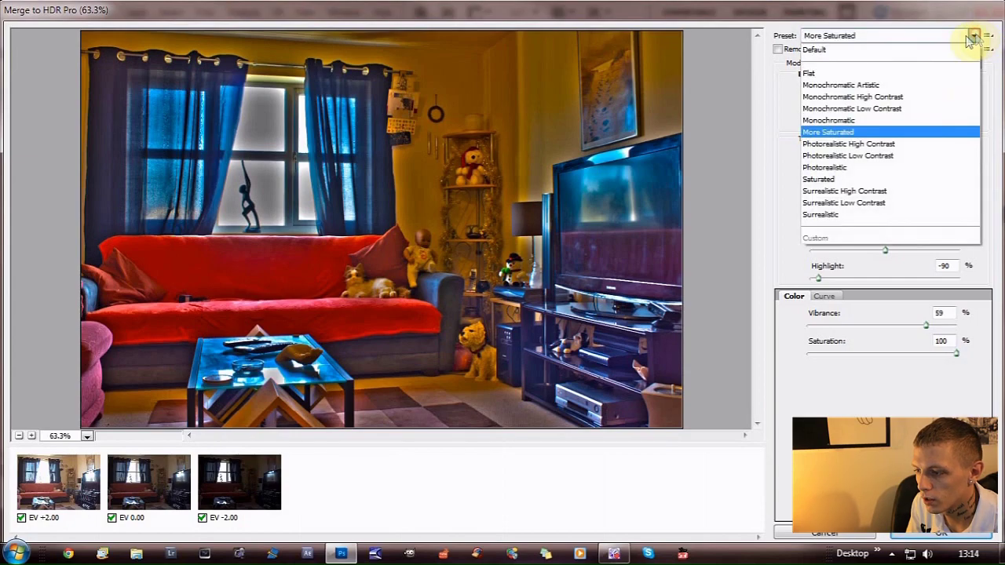
pyautogui.click(898, 145)
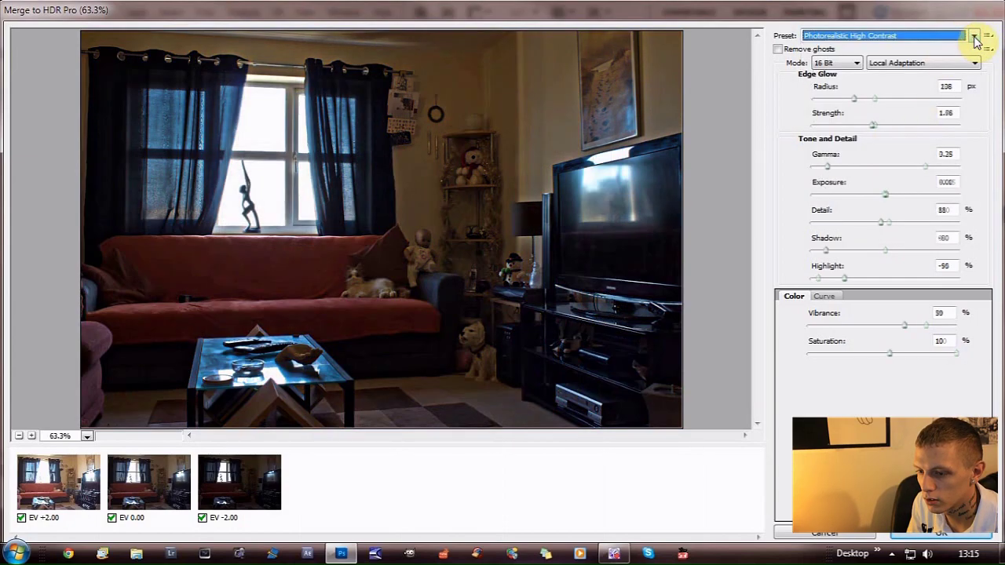
pyautogui.click(976, 37)
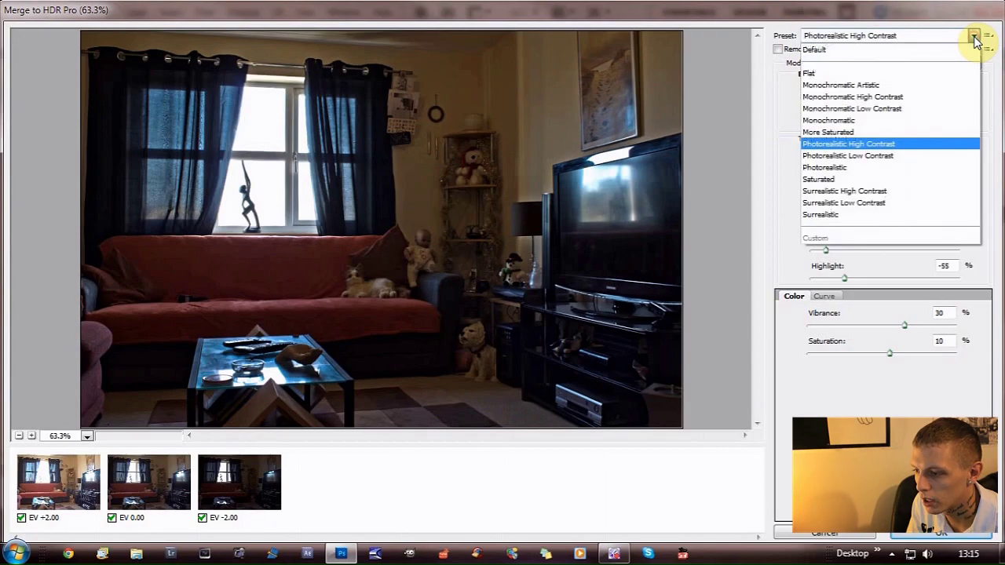
pyautogui.click(891, 157)
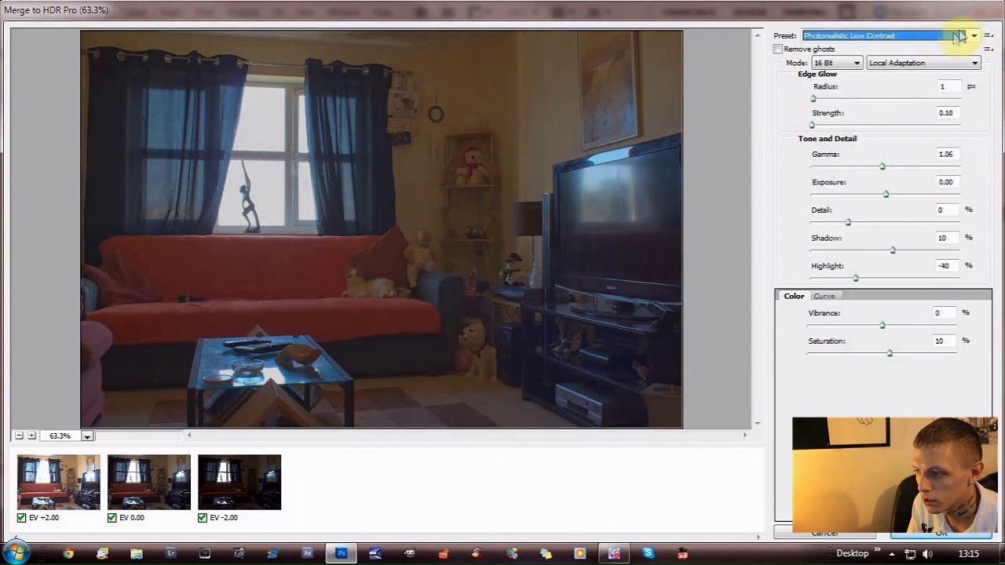
pyautogui.click(974, 36)
pyautogui.click(889, 167)
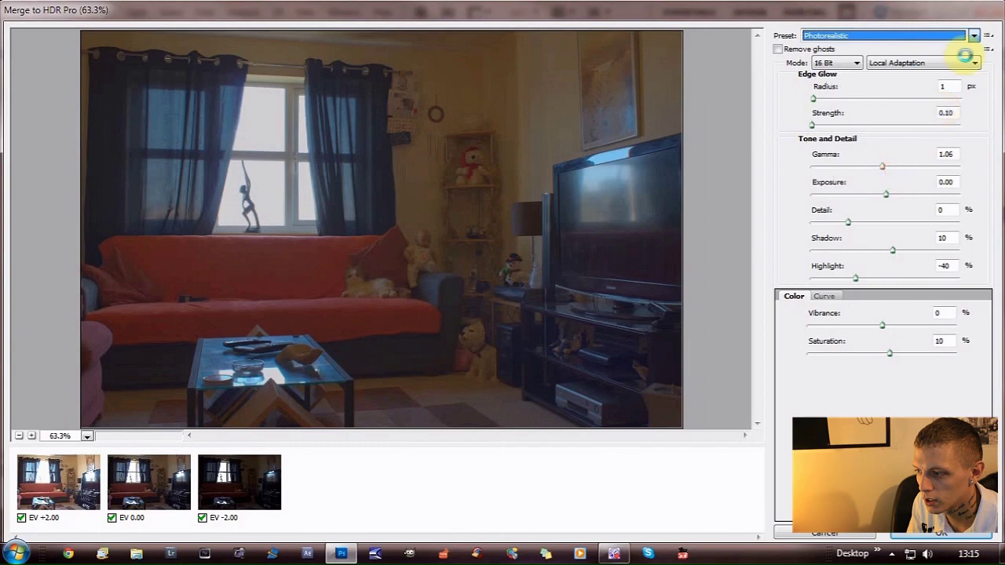
pyautogui.click(973, 36)
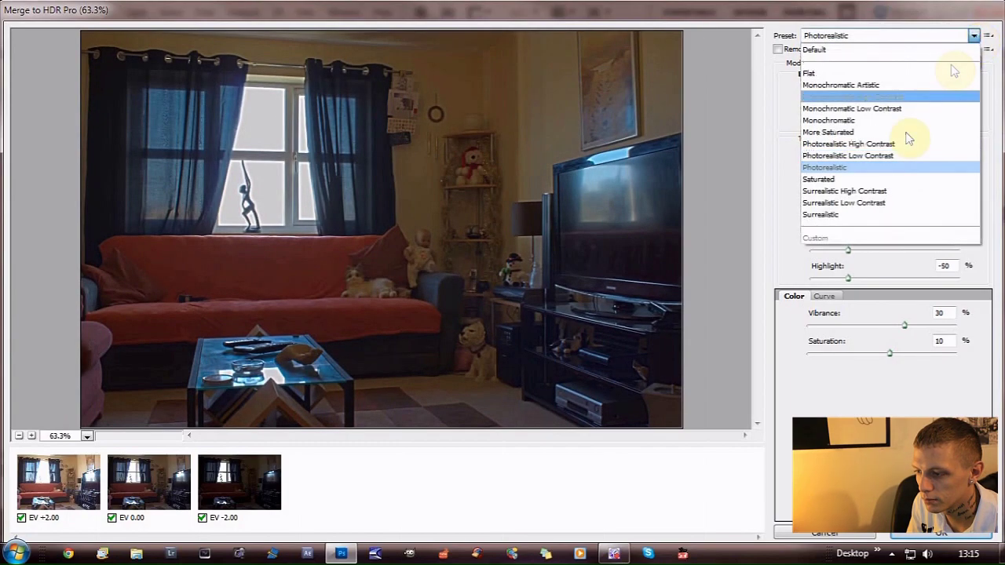
pyautogui.click(889, 178)
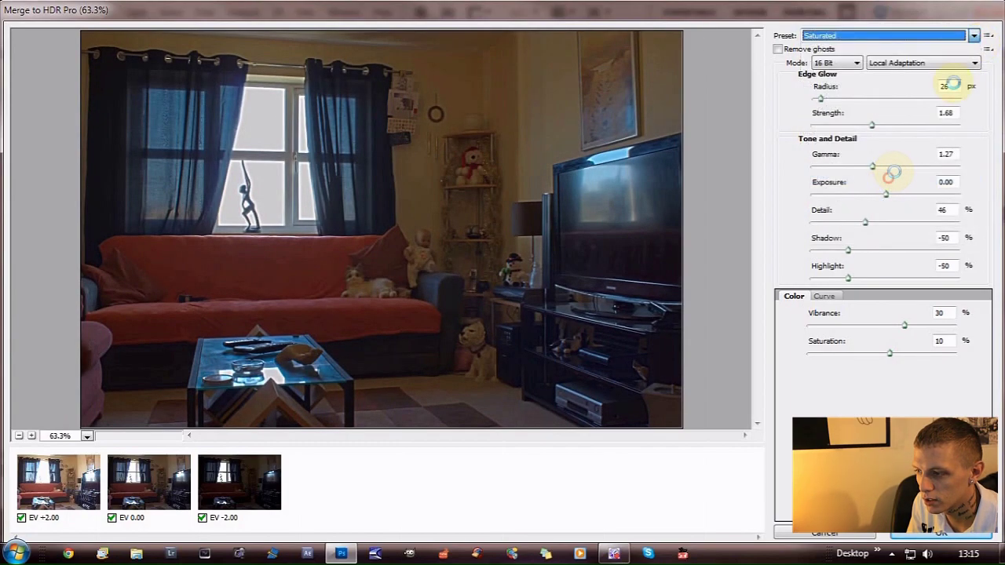
pyautogui.click(974, 36)
pyautogui.click(872, 191)
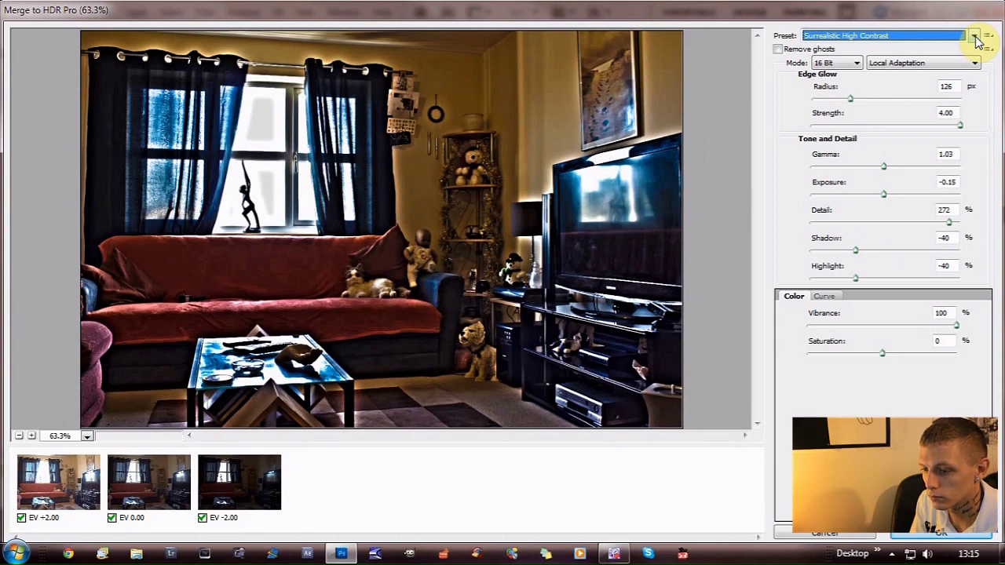
pyautogui.click(975, 38)
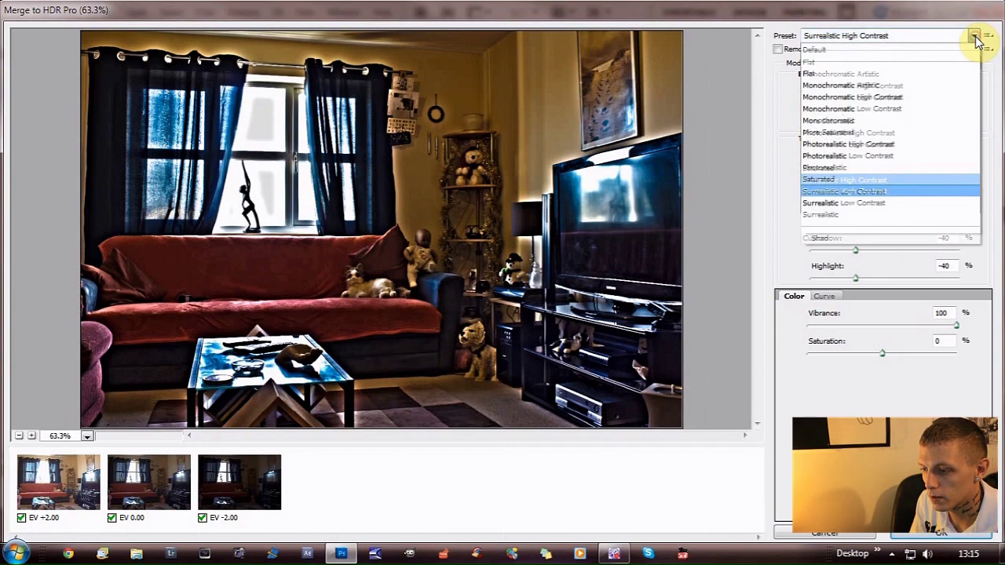
pyautogui.click(915, 199)
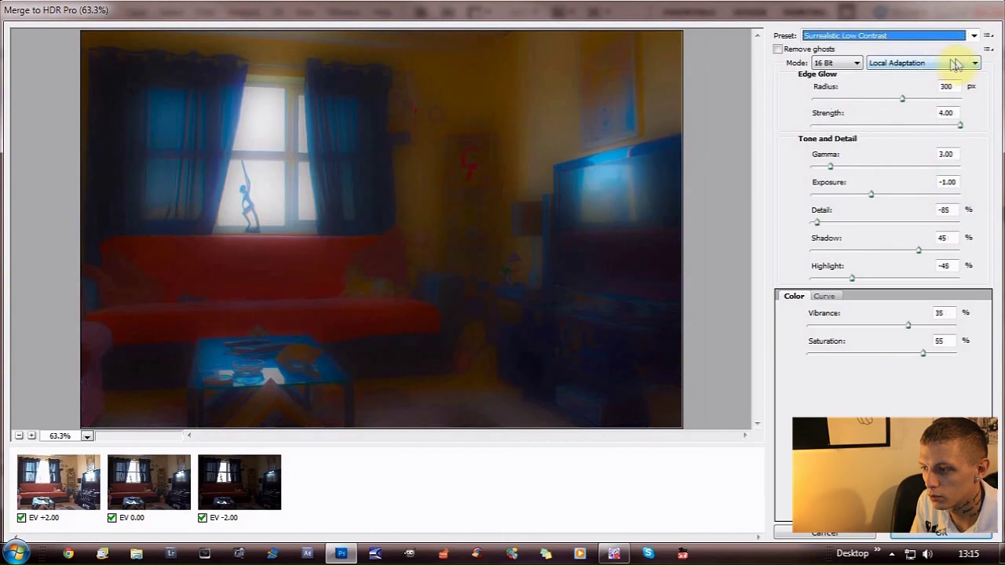
pyautogui.click(974, 36)
pyautogui.click(829, 215)
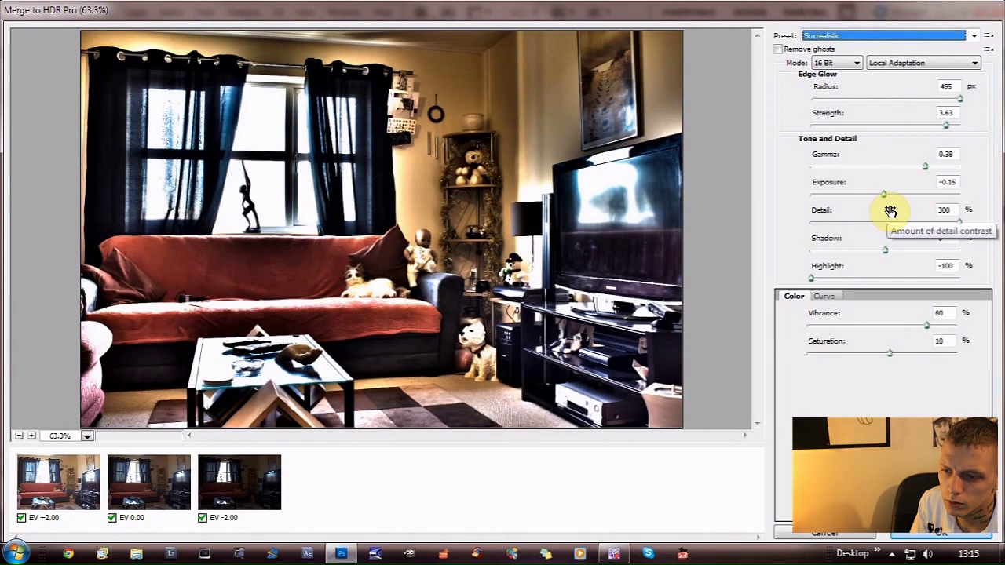
pyautogui.click(975, 38)
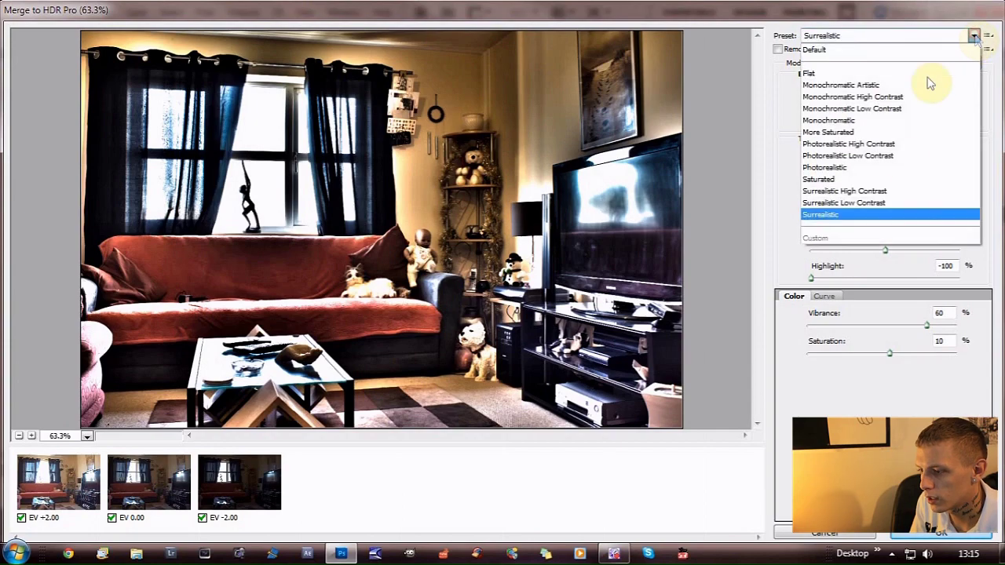
pyautogui.click(883, 188)
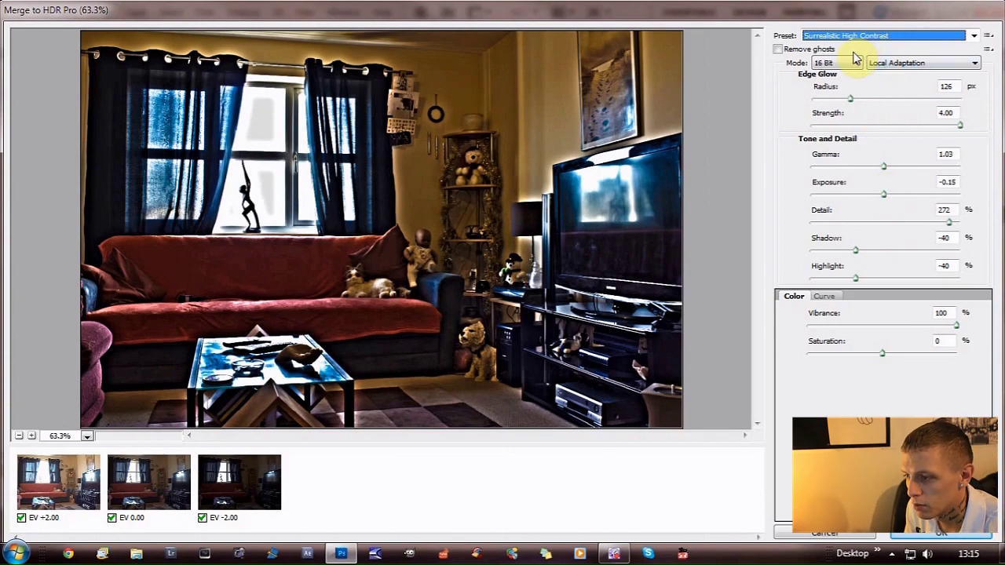
# Try 32 Bit and 8 Bit merge modes, returning to 16 Bit
pyautogui.click(857, 64)
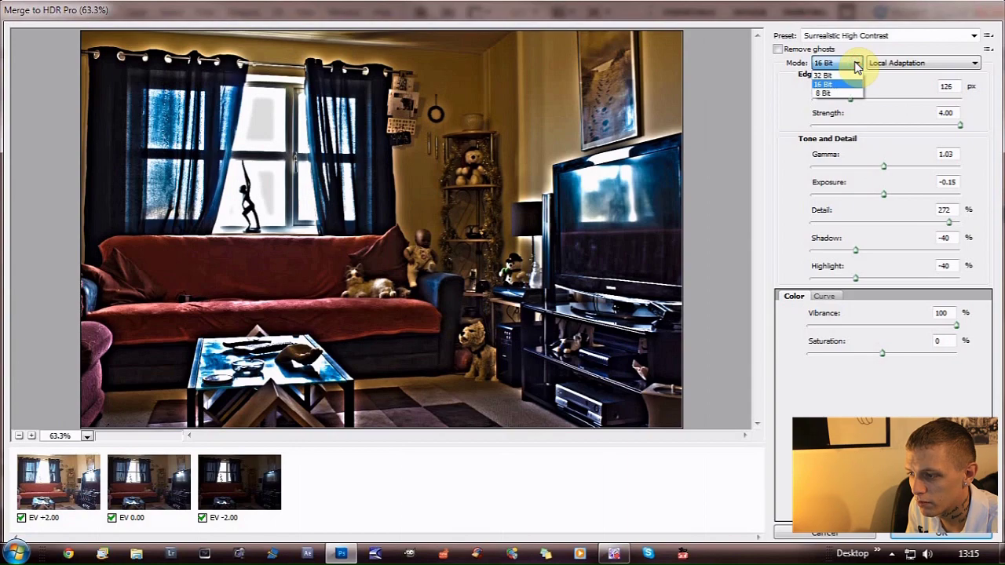
pyautogui.click(849, 76)
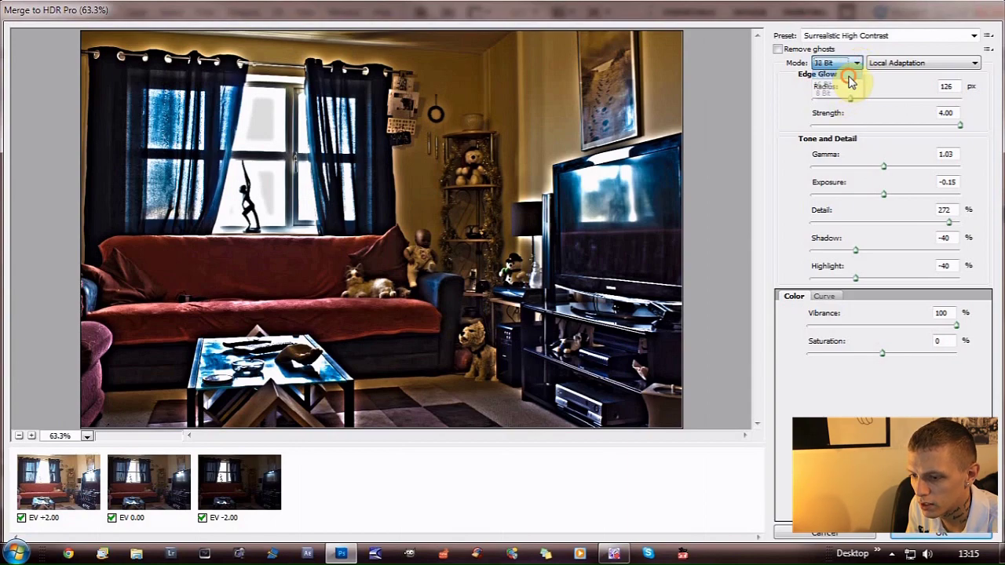
pyautogui.click(855, 64)
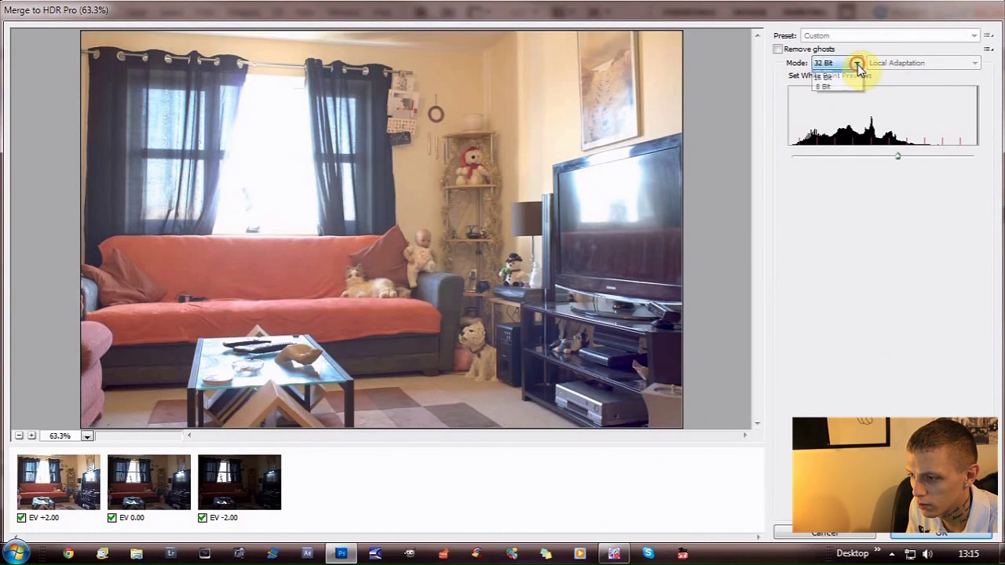
pyautogui.click(849, 80)
pyautogui.click(855, 63)
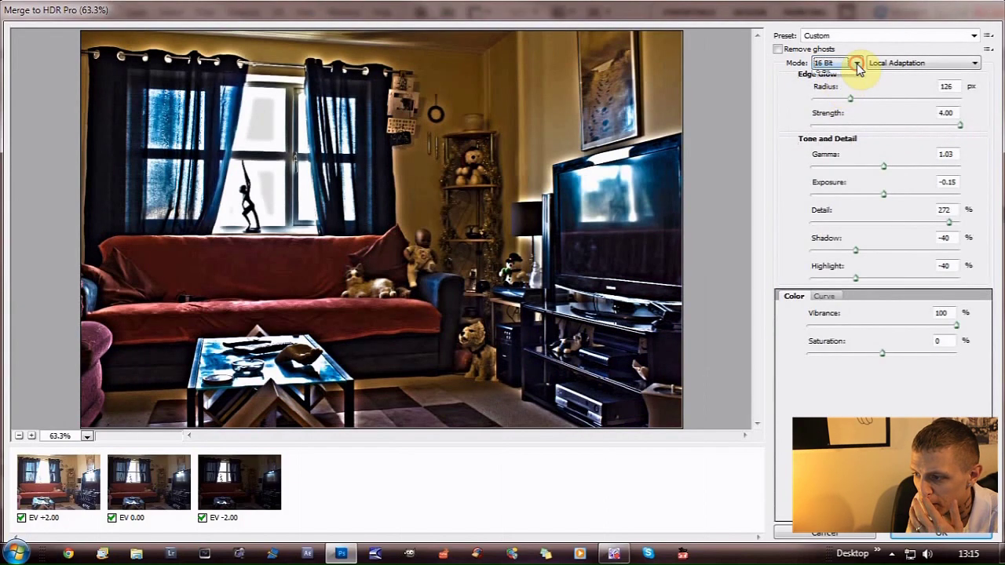
pyautogui.click(846, 93)
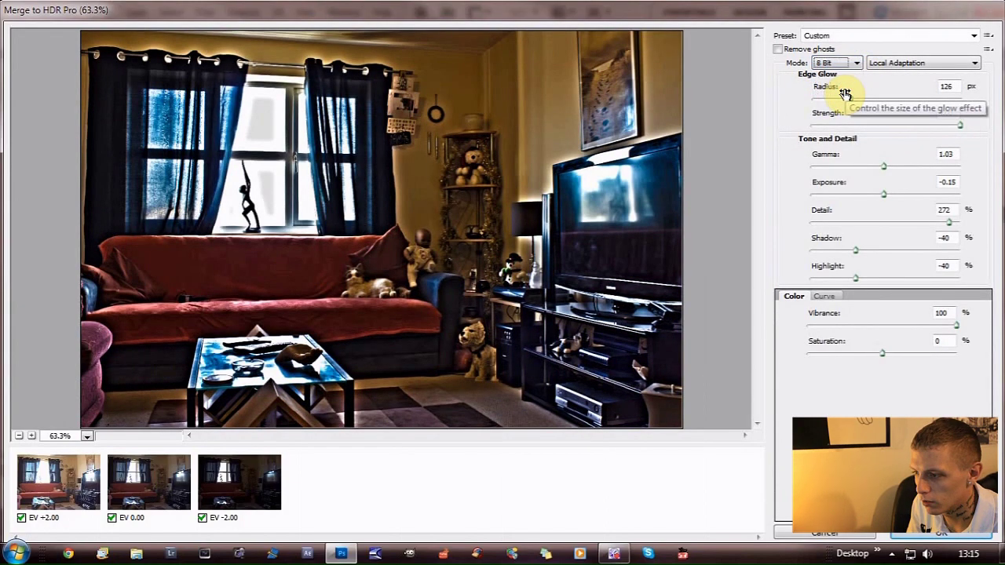
pyautogui.click(857, 64)
pyautogui.click(853, 84)
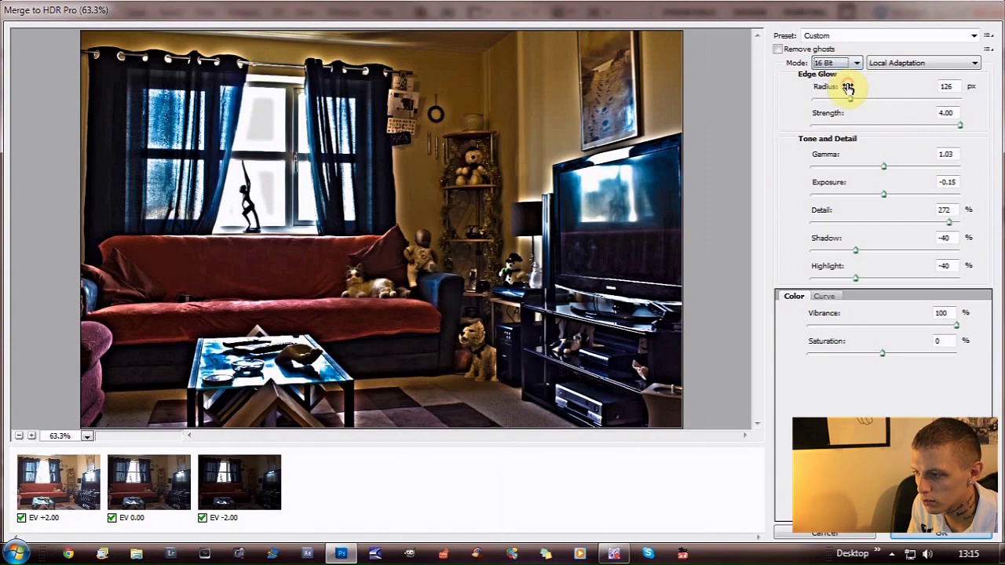
# Try the Equalize Histogram, Exposure and Gamma, and Highlight Compression toning methods
pyautogui.click(975, 65)
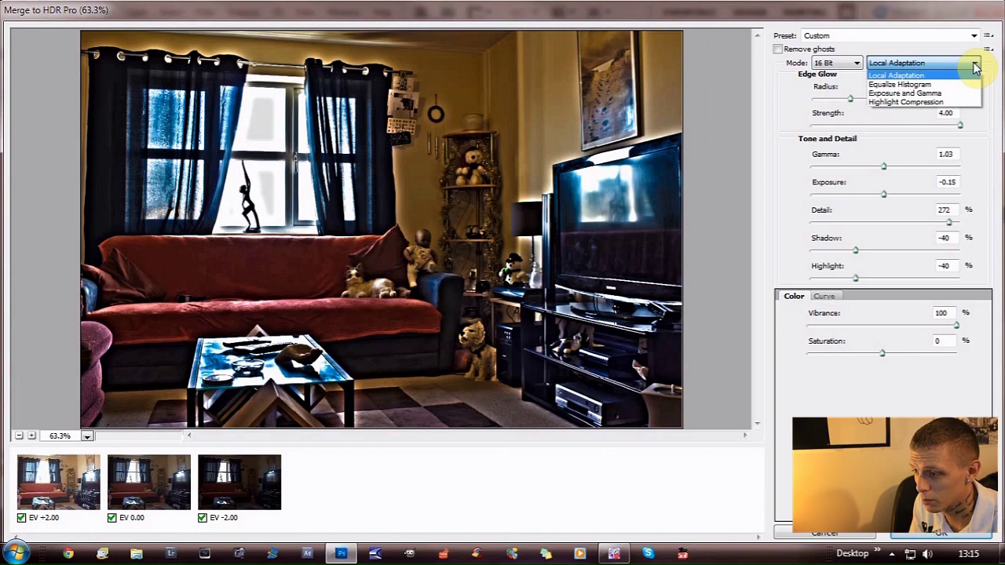
pyautogui.click(944, 90)
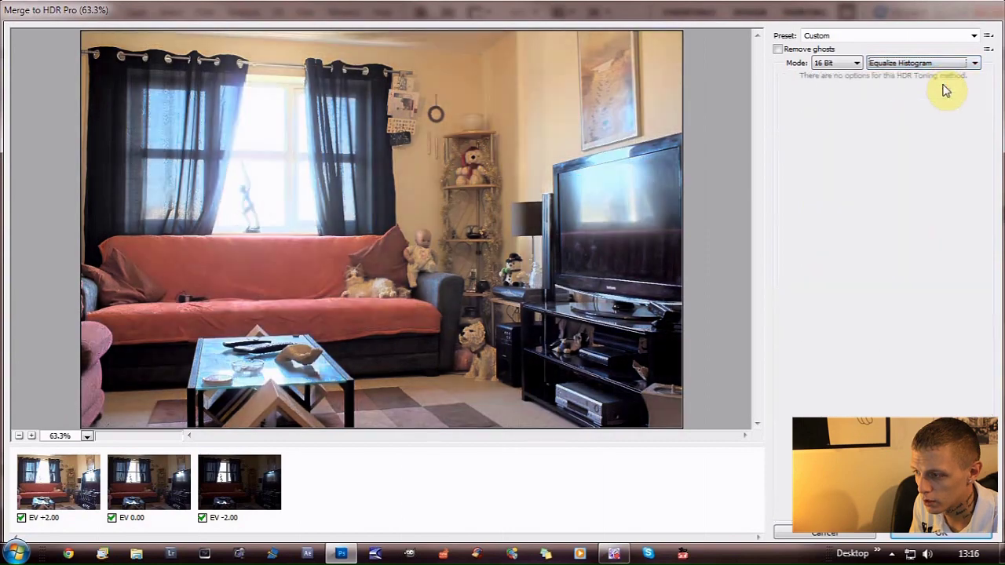
pyautogui.click(976, 64)
pyautogui.click(951, 94)
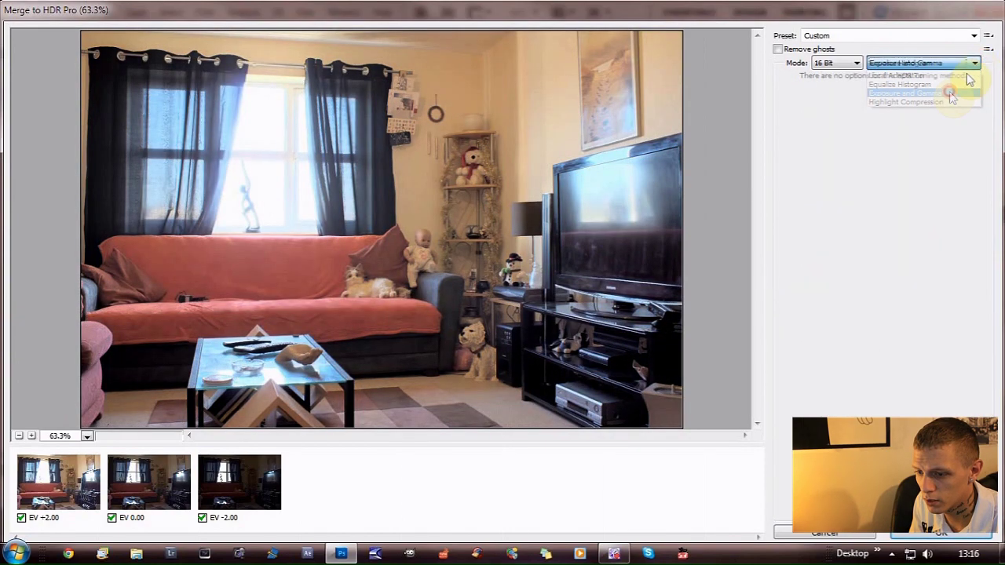
pyautogui.click(974, 62)
pyautogui.click(948, 101)
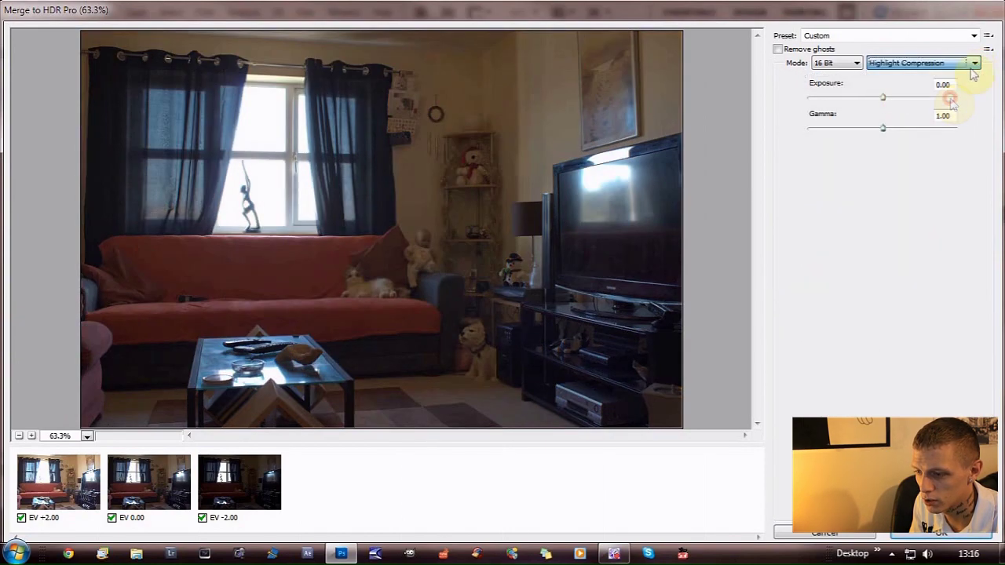
pyautogui.click(976, 64)
# Restore Local Adaptation toning and bring the Edge Glow radius down to 68 px, keeping strength 4.00
pyautogui.click(961, 75)
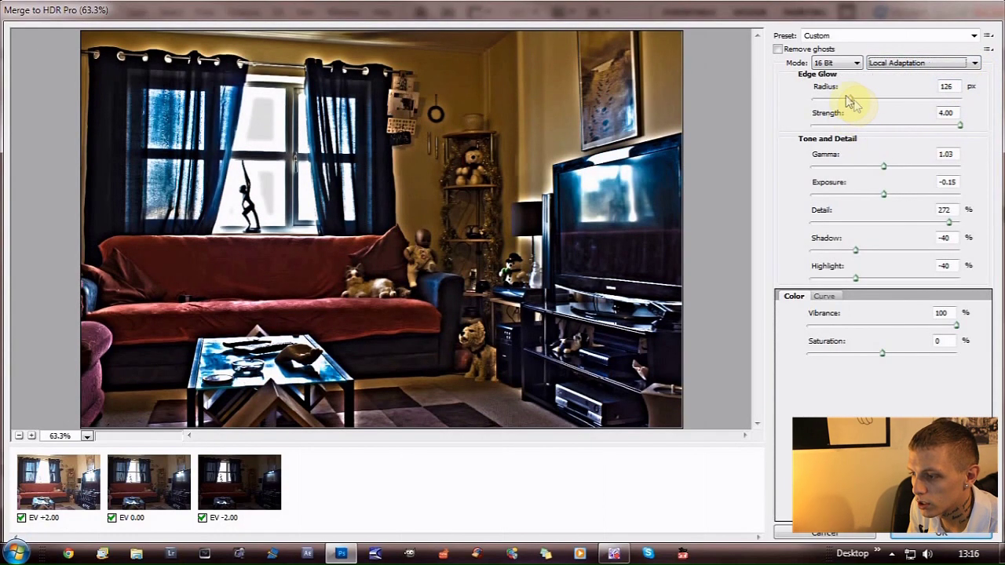
pyautogui.moveTo(852, 104)
pyautogui.mouseDown()
pyautogui.moveTo(890, 101)
pyautogui.moveTo(849, 108)
pyautogui.mouseUp()
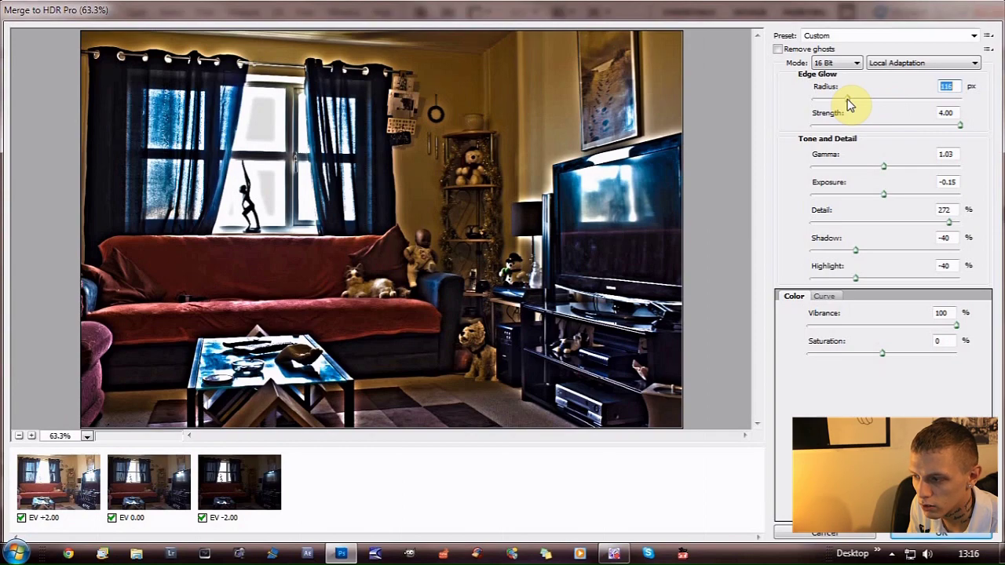
pyautogui.moveTo(848, 103); pyautogui.dragTo(971, 103)
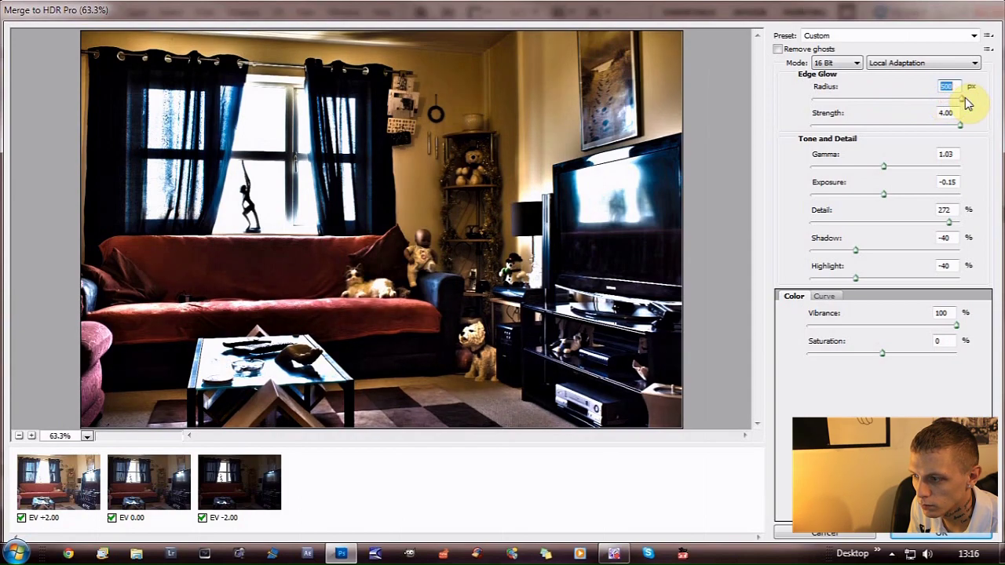
pyautogui.moveTo(968, 104); pyautogui.dragTo(885, 107)
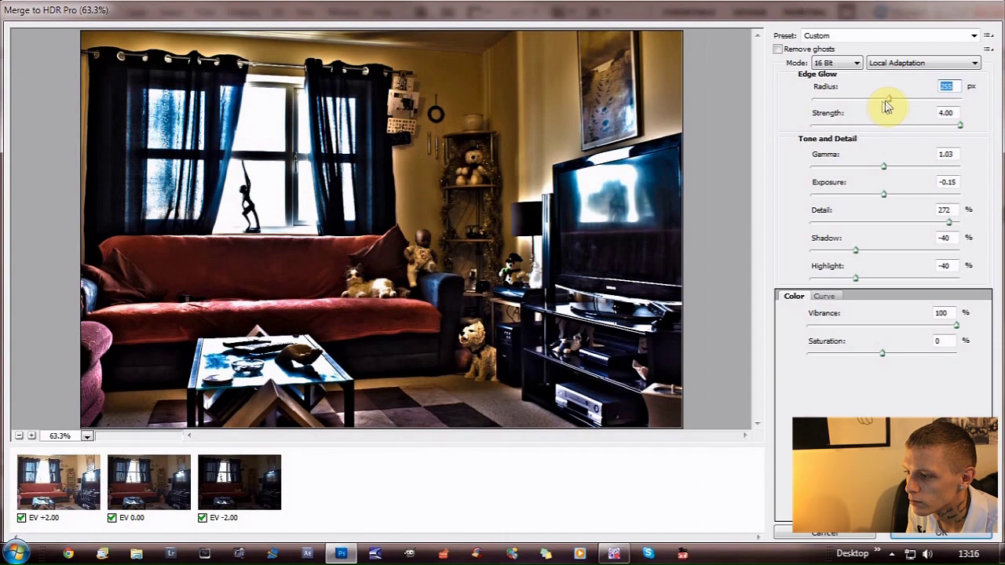
pyautogui.moveTo(889, 98); pyautogui.dragTo(857, 104)
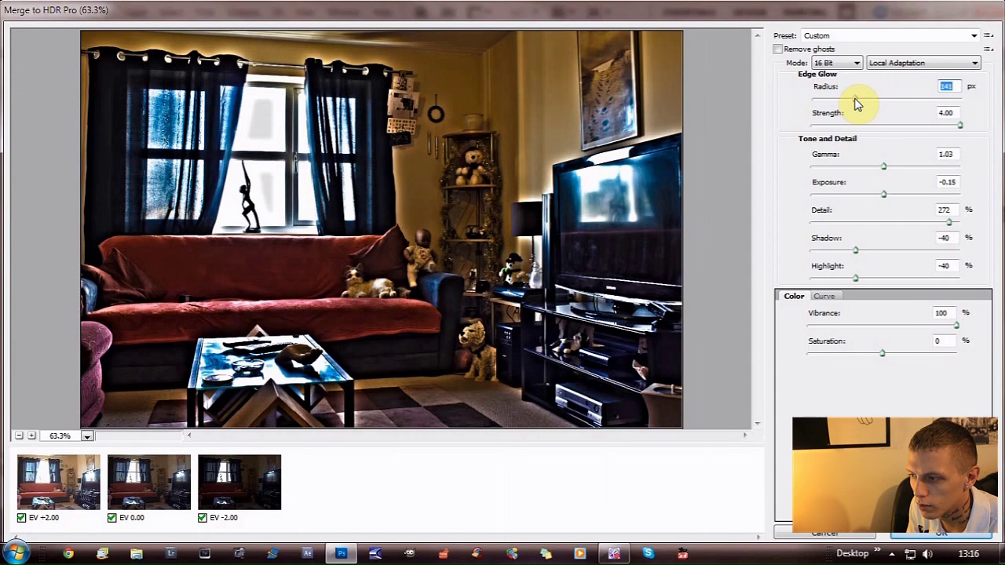
pyautogui.moveTo(857, 105); pyautogui.dragTo(834, 104)
pyautogui.click(824, 102)
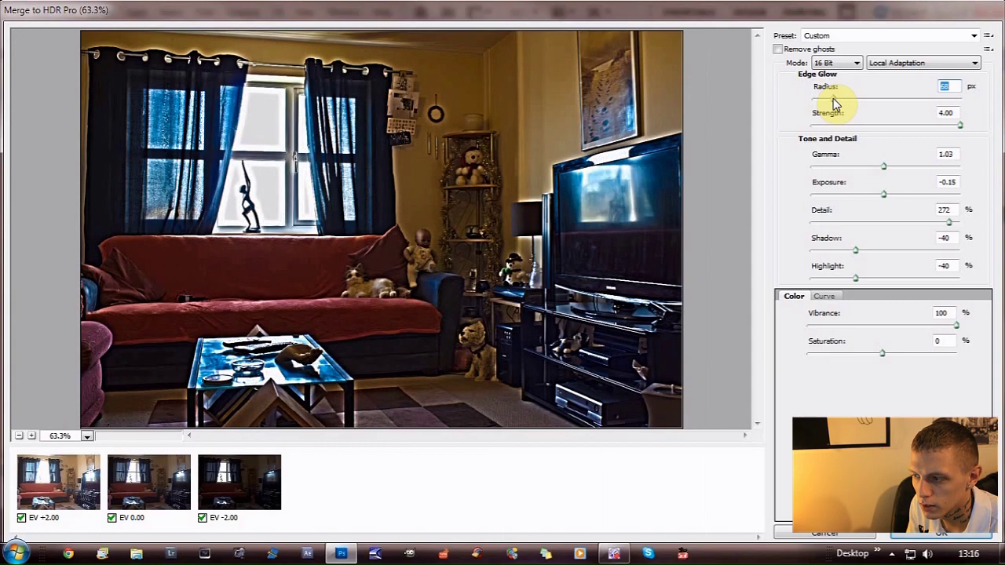
pyautogui.moveTo(963, 131); pyautogui.dragTo(872, 132)
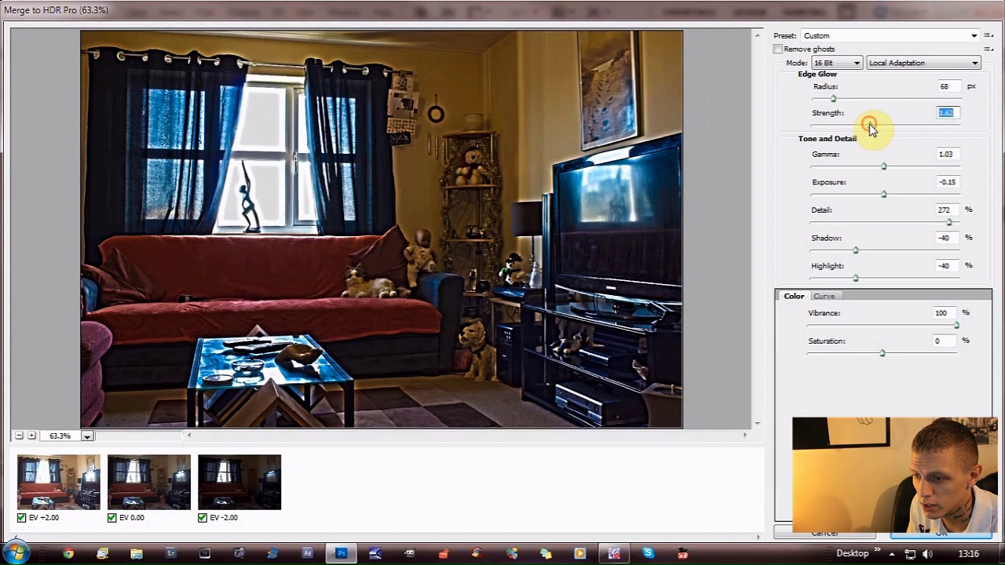
# Bring Edge Glow strength down to 0.82 and push the radius up to 278 px
pyautogui.moveTo(871, 128); pyautogui.dragTo(852, 132)
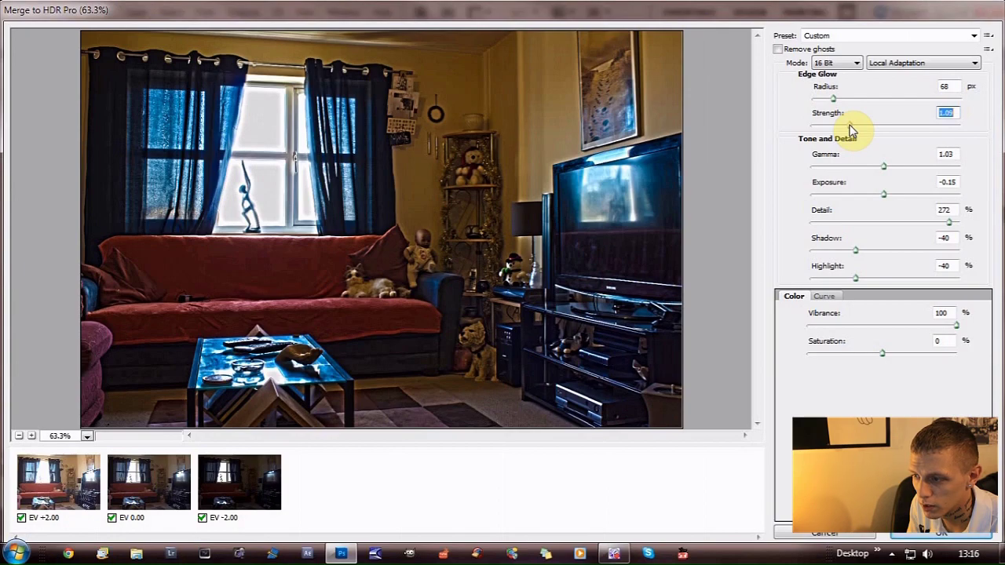
pyautogui.moveTo(851, 130); pyautogui.dragTo(843, 130)
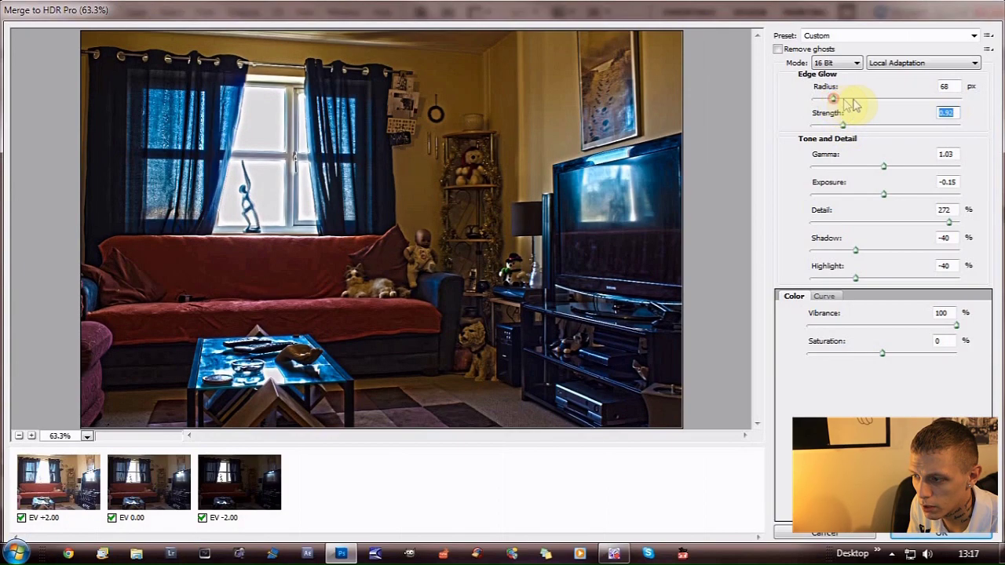
pyautogui.click(834, 99)
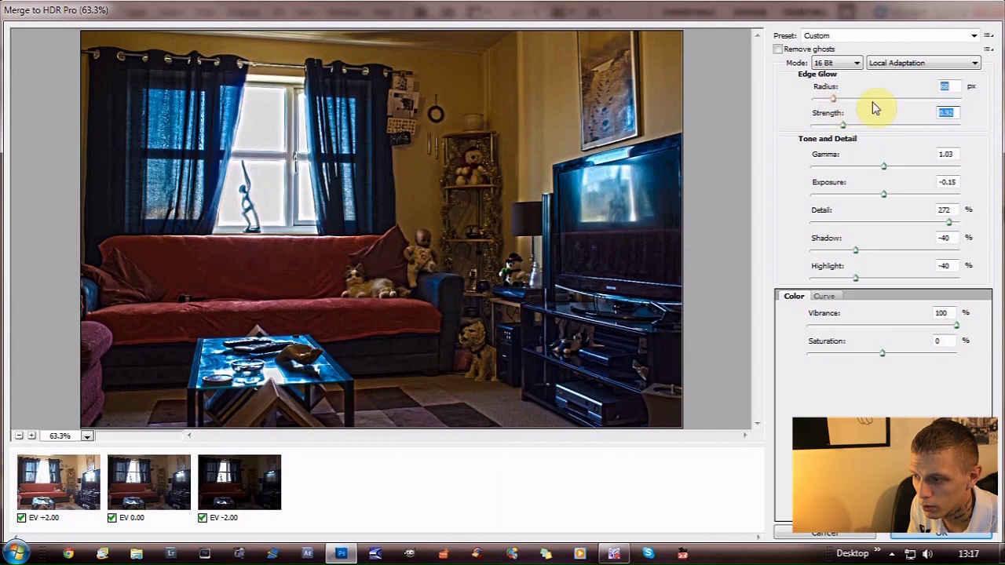
pyautogui.moveTo(830, 99); pyautogui.dragTo(870, 98)
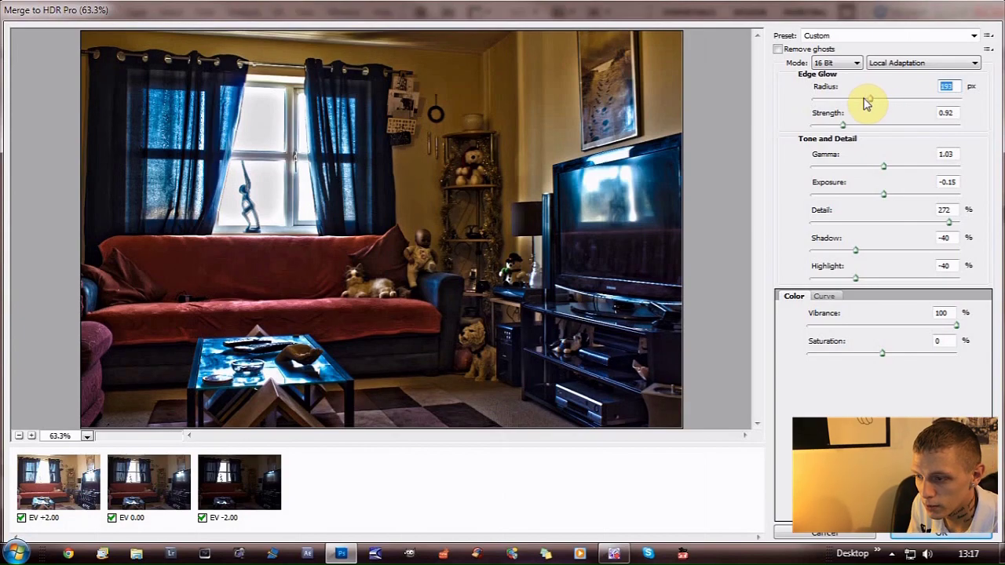
pyautogui.click(839, 127)
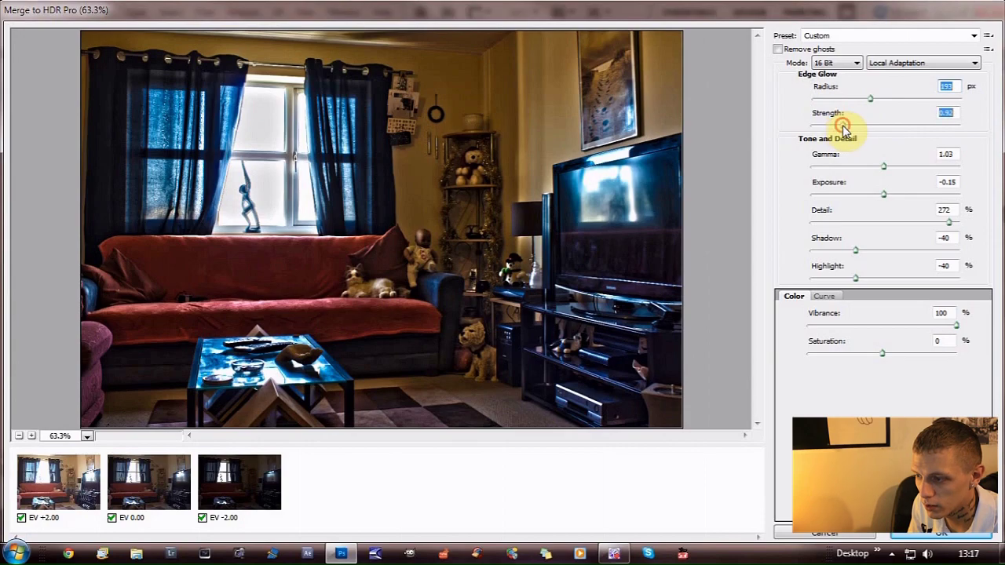
pyautogui.moveTo(846, 128); pyautogui.dragTo(839, 128)
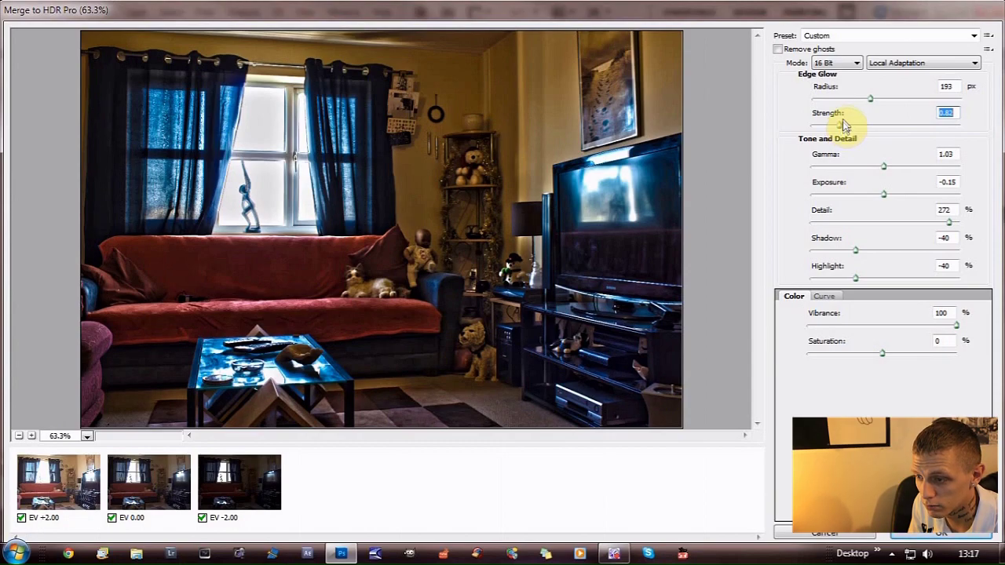
pyautogui.click(871, 100)
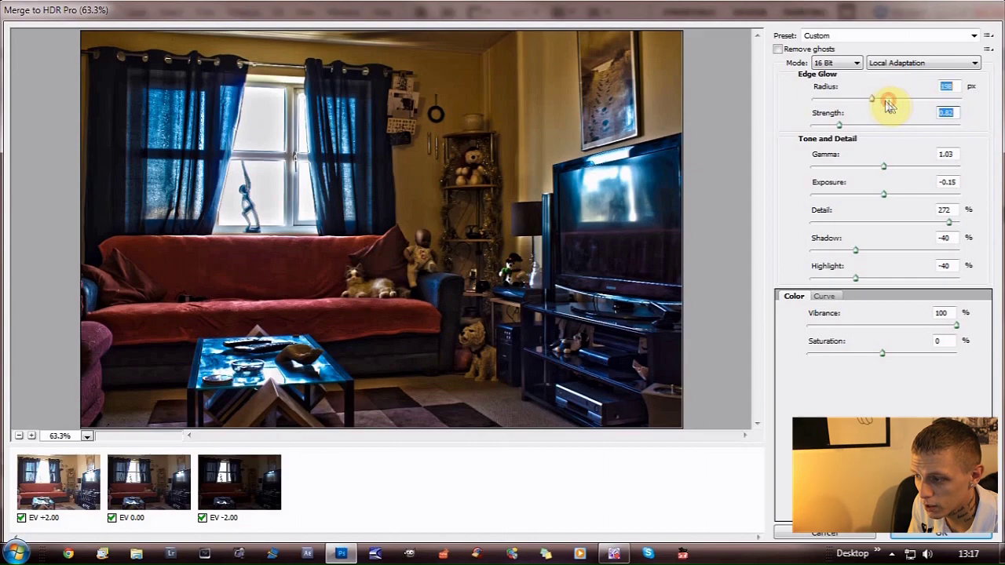
pyautogui.click(820, 91)
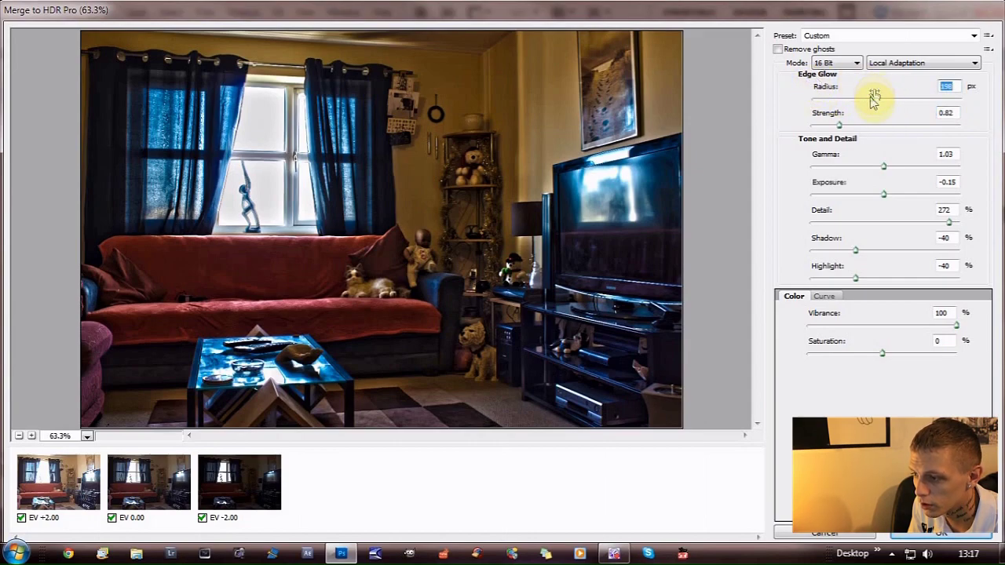
pyautogui.moveTo(875, 103); pyautogui.dragTo(898, 102)
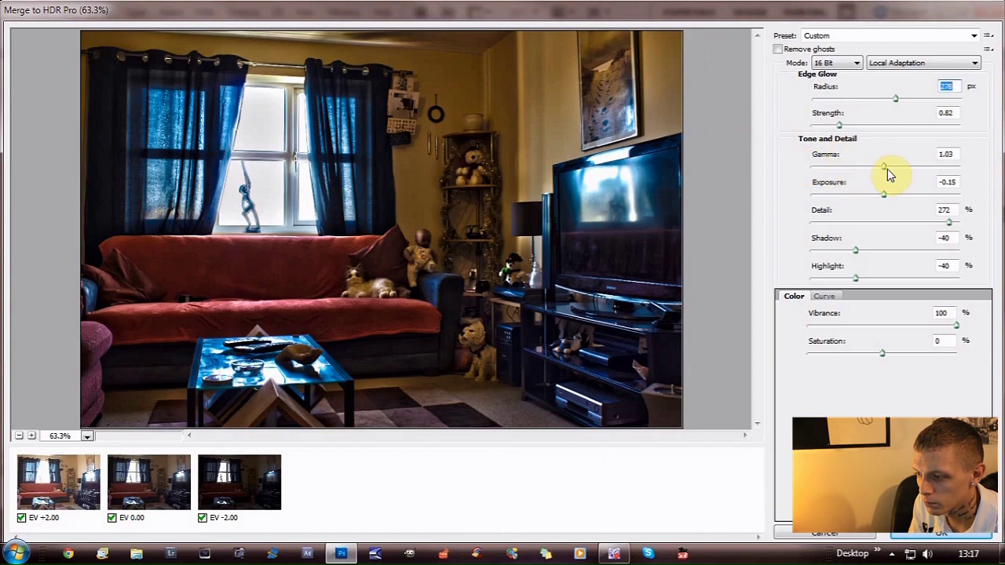
# Set Gamma to 0.82, Exposure to 0.95 and Detail to 300% under Tone and Detail
pyautogui.moveTo(884, 167); pyautogui.dragTo(915, 168)
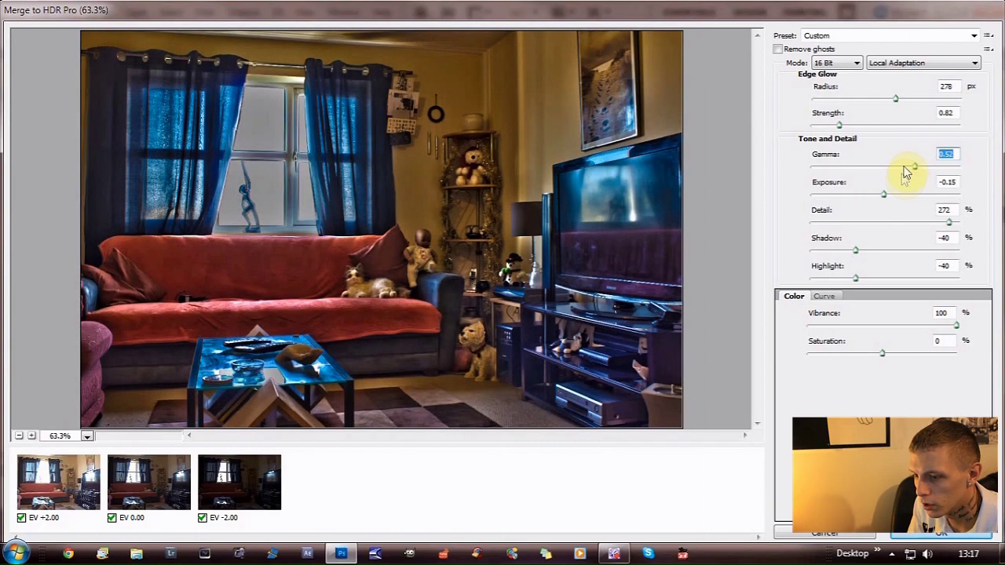
pyautogui.moveTo(916, 168); pyautogui.dragTo(896, 167)
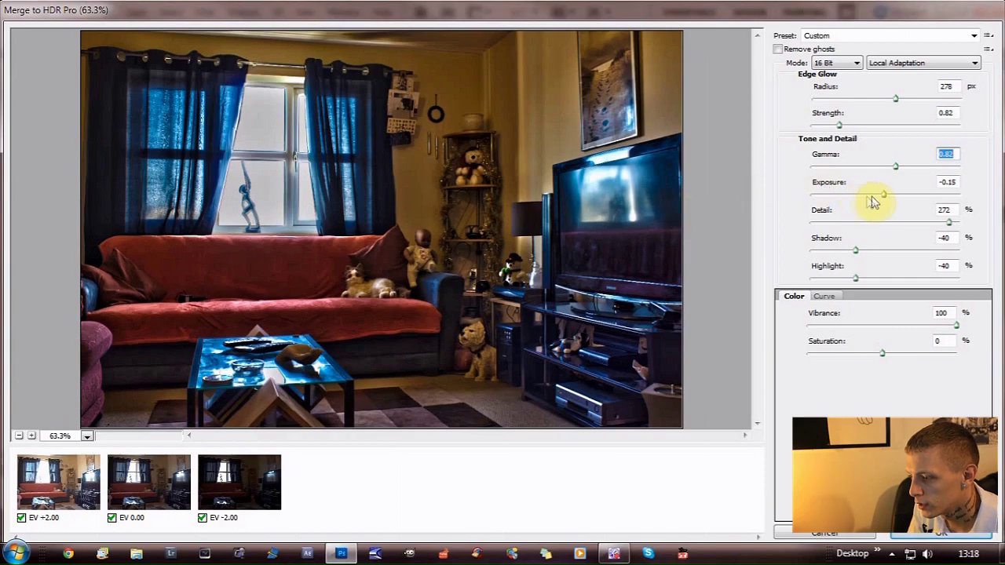
pyautogui.moveTo(888, 199)
pyautogui.mouseDown()
pyautogui.moveTo(917, 202)
pyautogui.moveTo(904, 202)
pyautogui.mouseUp()
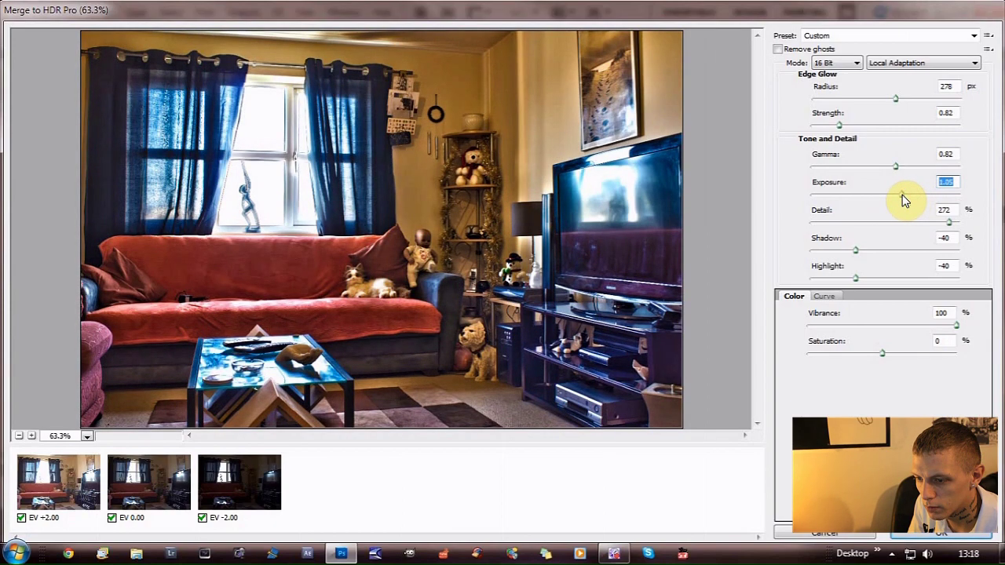
pyautogui.moveTo(904, 201); pyautogui.dragTo(900, 201)
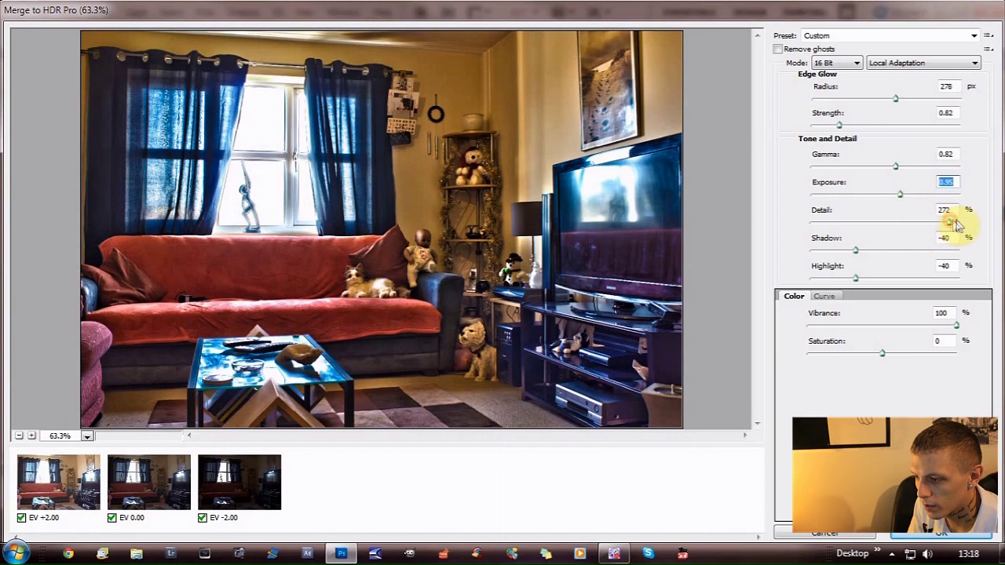
pyautogui.moveTo(952, 226)
pyautogui.mouseDown()
pyautogui.moveTo(961, 226)
pyautogui.moveTo(841, 229)
pyautogui.moveTo(959, 228)
pyautogui.mouseUp()
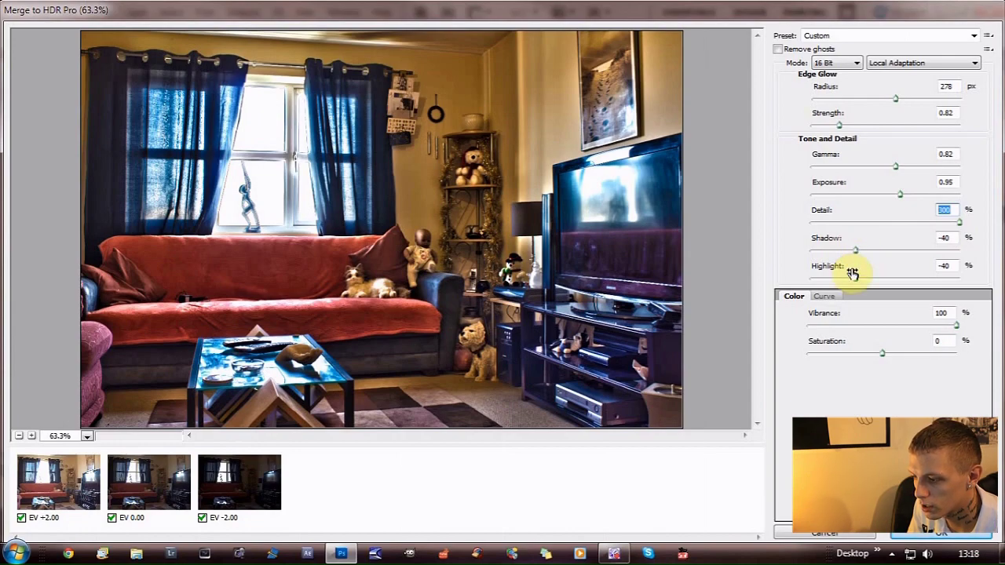
# Raise Shadow from -40% to 9% and drop Highlight to -100%
pyautogui.moveTo(856, 253); pyautogui.dragTo(891, 255)
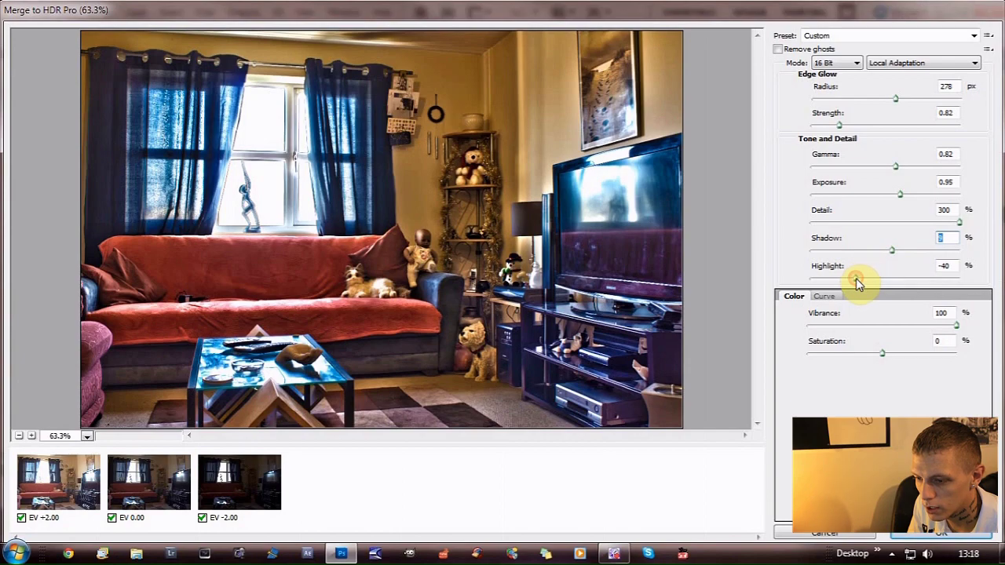
pyautogui.moveTo(856, 279); pyautogui.dragTo(802, 283)
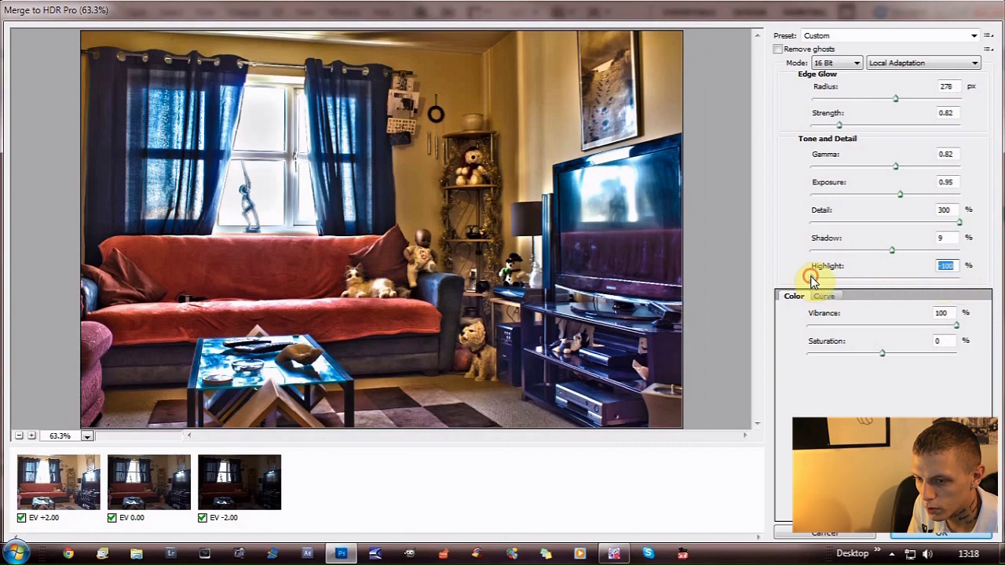
pyautogui.moveTo(812, 280)
pyautogui.mouseDown()
pyautogui.moveTo(882, 283)
pyautogui.moveTo(794, 284)
pyautogui.mouseUp()
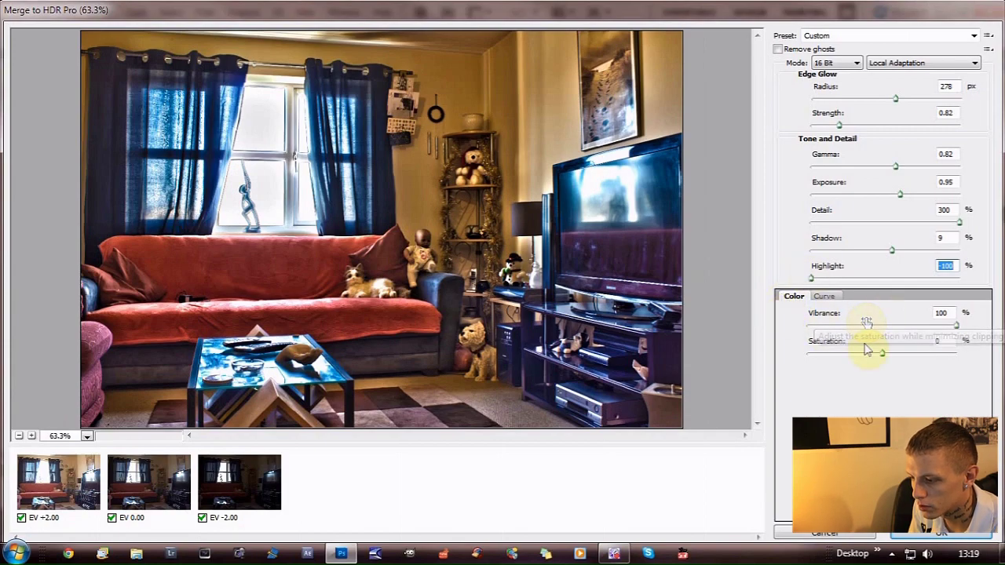
# After checking the Curve tab, set Vibrance to -81% and leave Saturation slightly positive
pyautogui.click(825, 297)
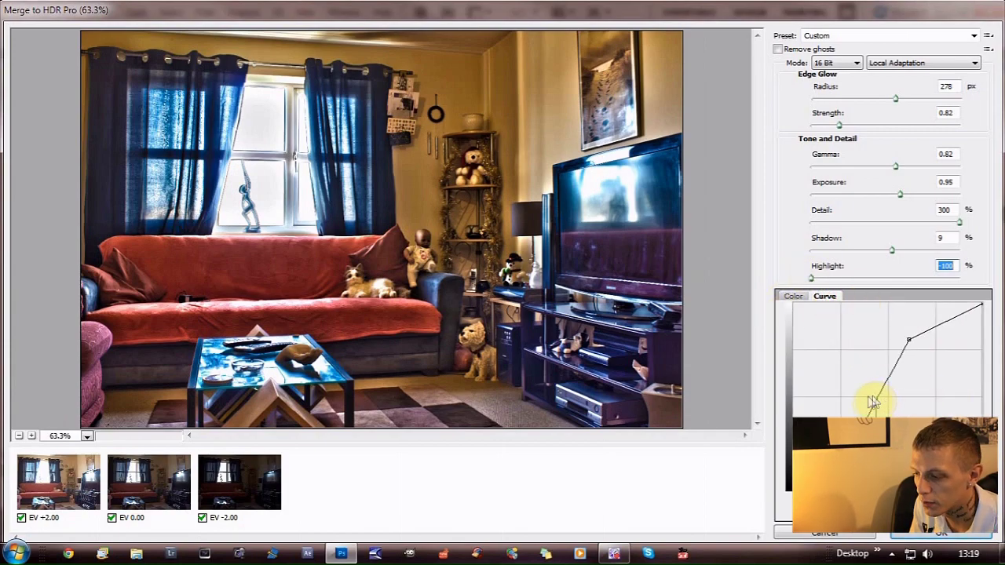
pyautogui.click(795, 298)
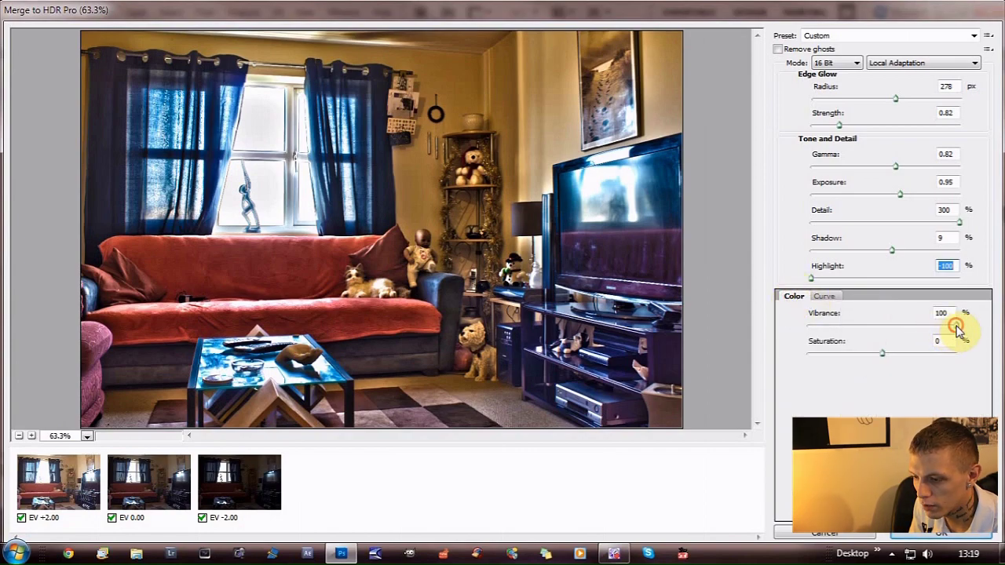
pyautogui.moveTo(957, 330); pyautogui.dragTo(847, 327)
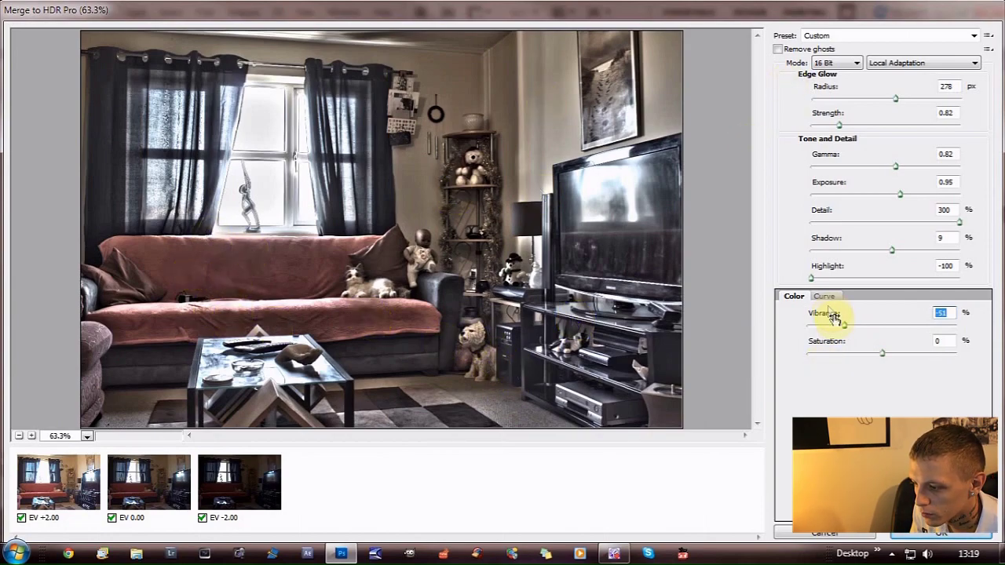
pyautogui.moveTo(846, 325); pyautogui.dragTo(810, 330)
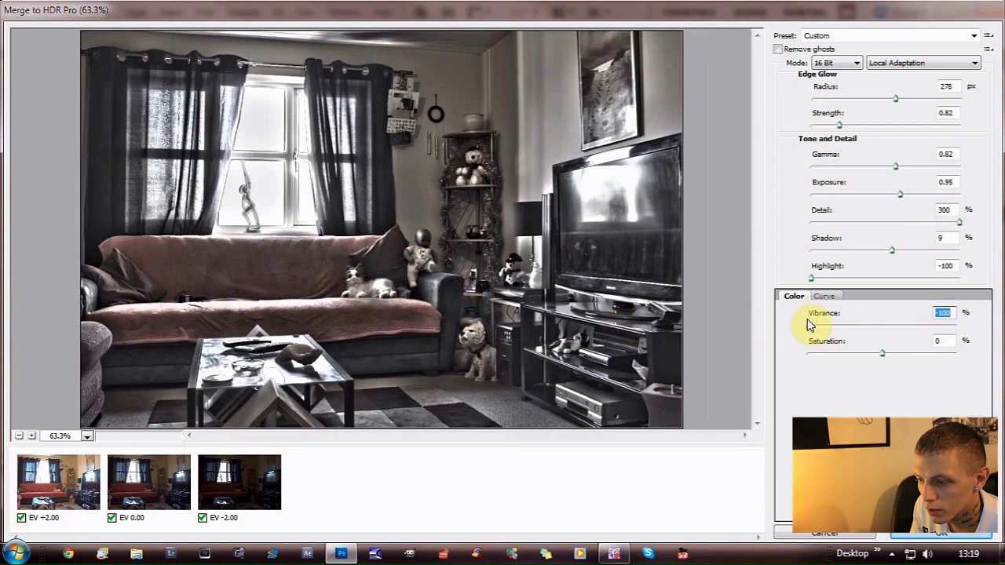
pyautogui.moveTo(810, 327); pyautogui.dragTo(822, 328)
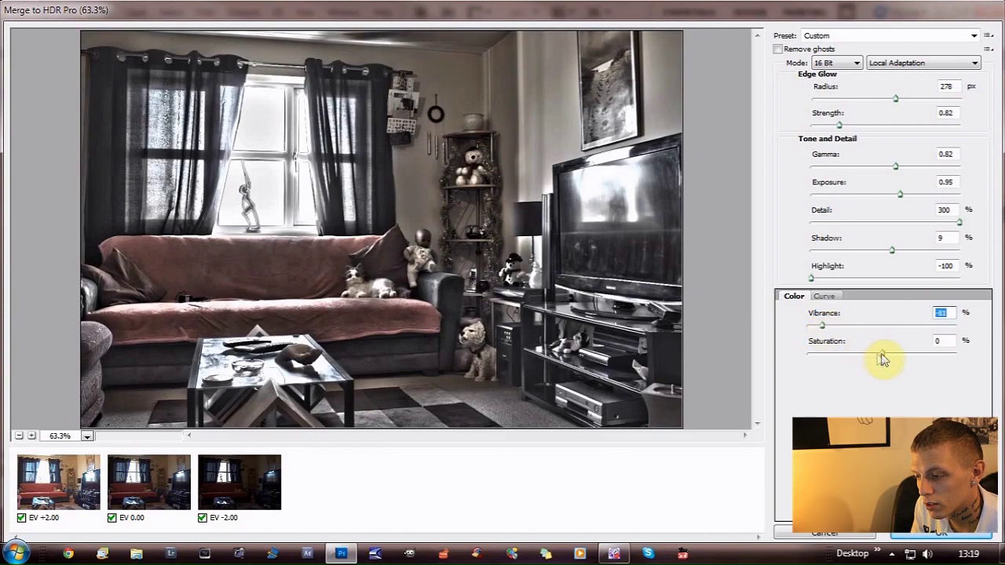
pyautogui.moveTo(885, 354); pyautogui.dragTo(809, 355)
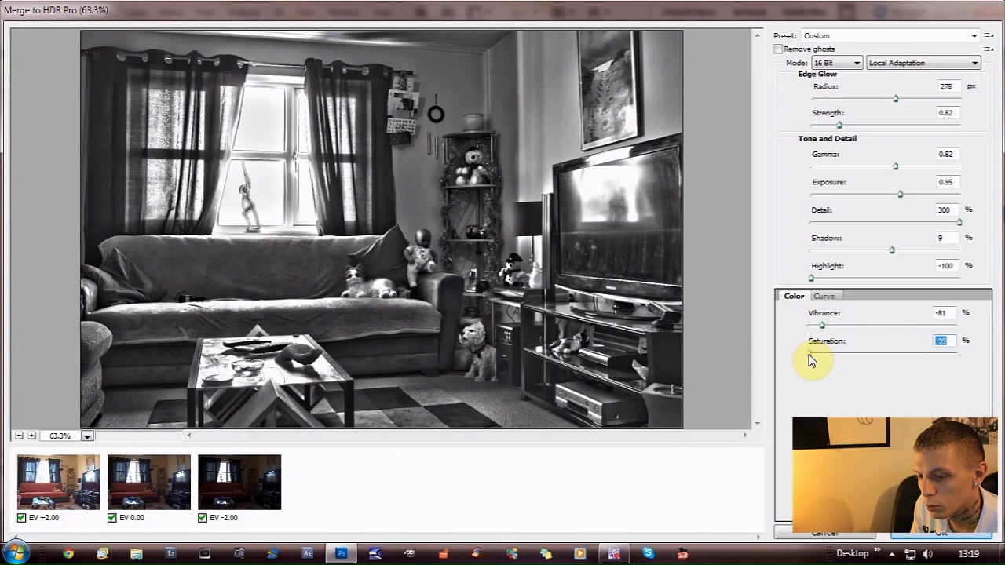
pyautogui.moveTo(811, 361); pyautogui.dragTo(896, 357)
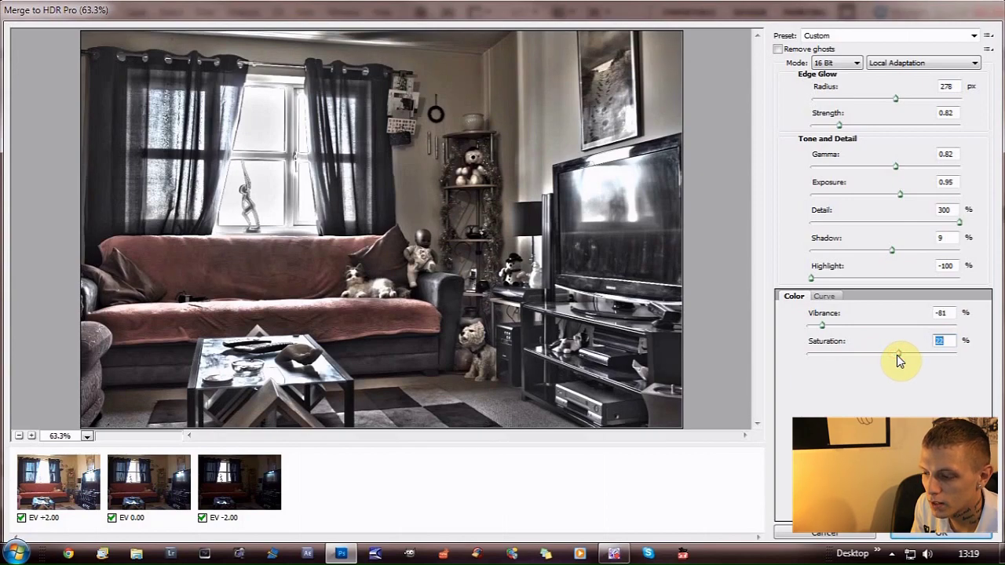